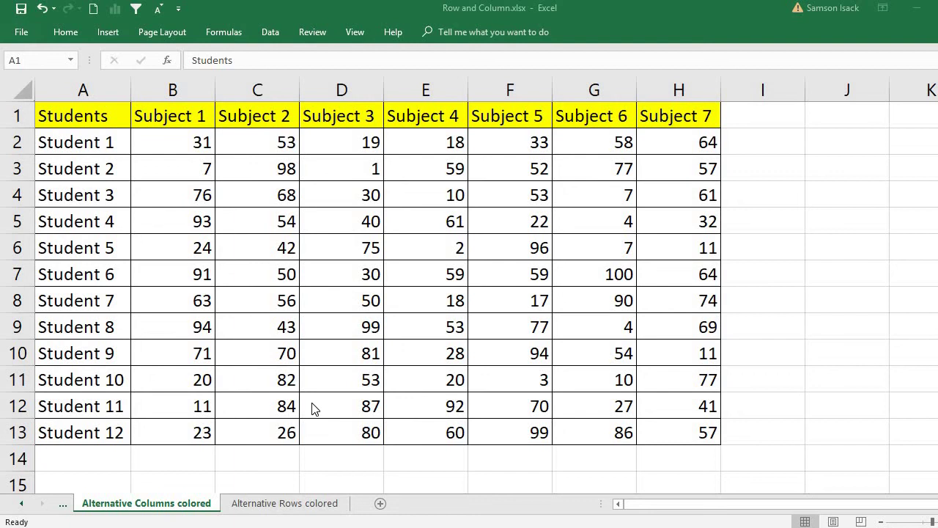
# - Highlight the Students, Subject 2 and Subject 4 columns to point them out
pyautogui.click(101, 116)
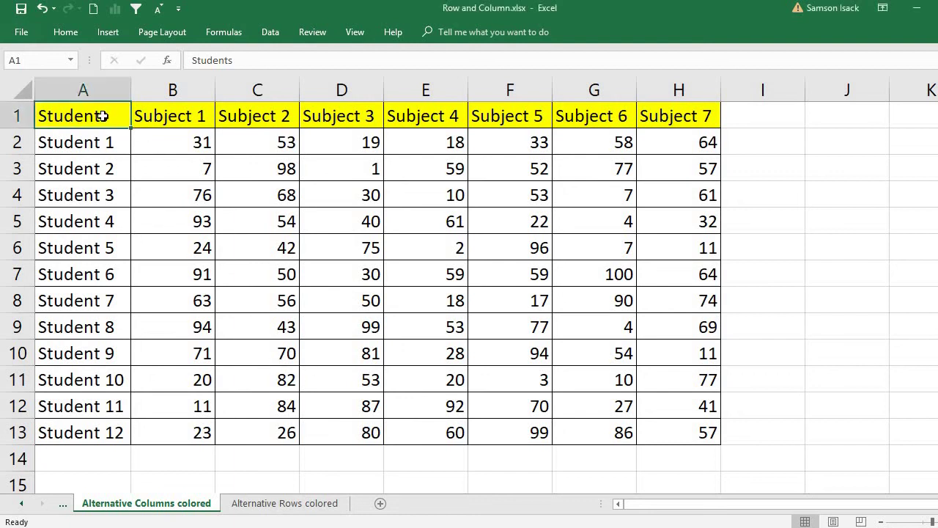
pyautogui.moveTo(101, 116); pyautogui.dragTo(100, 433)
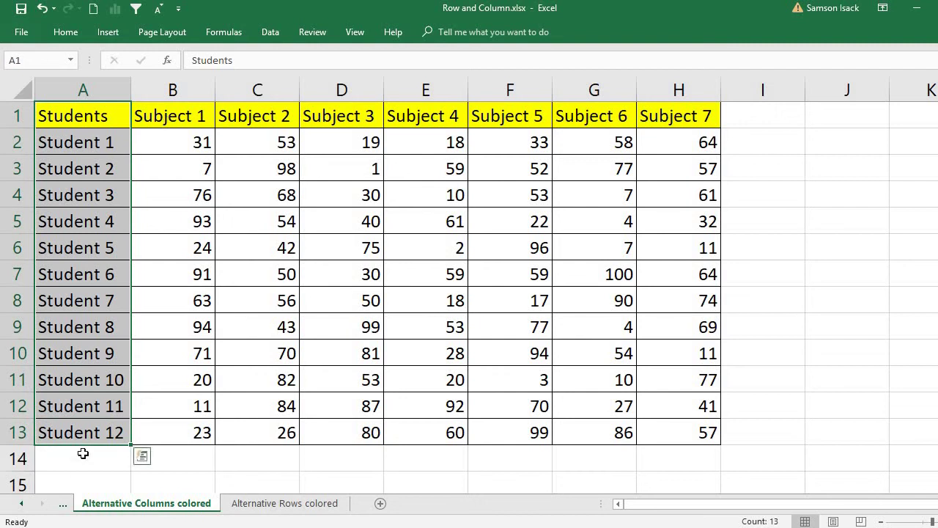
pyautogui.click(211, 116)
pyautogui.click(257, 119)
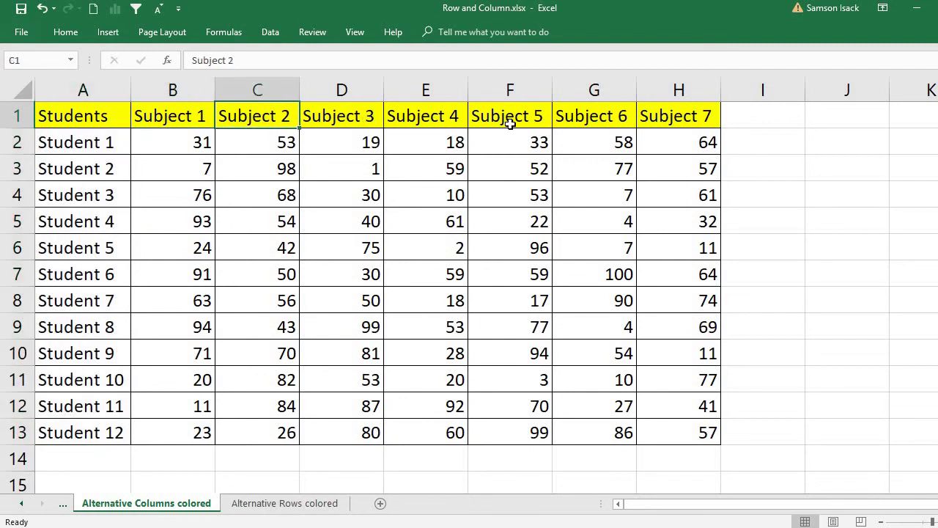
pyautogui.click(660, 118)
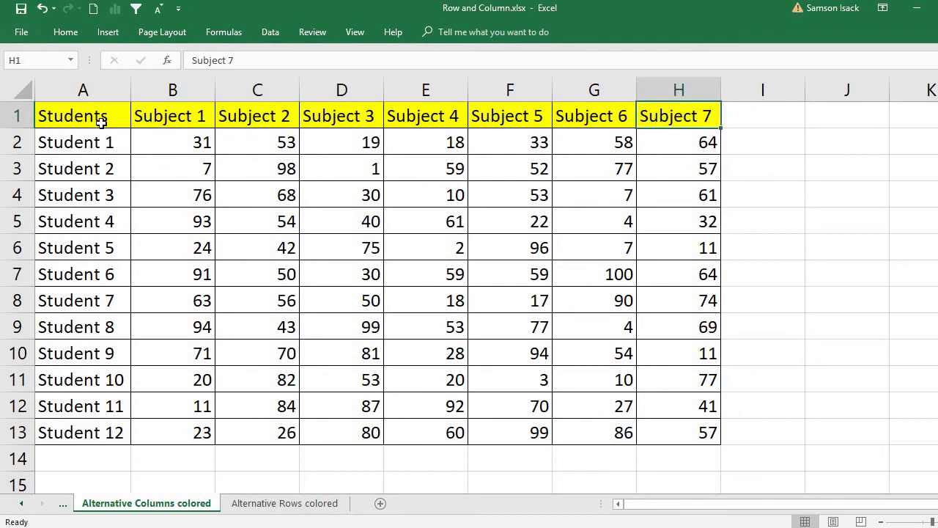
pyautogui.moveTo(101, 123); pyautogui.dragTo(88, 433)
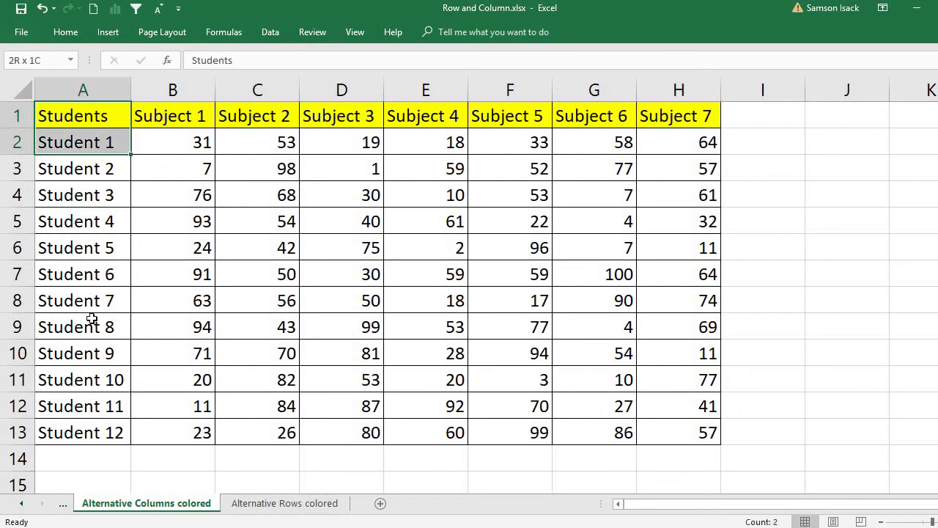
pyautogui.click(249, 115)
pyautogui.moveTo(99, 117); pyautogui.dragTo(102, 429)
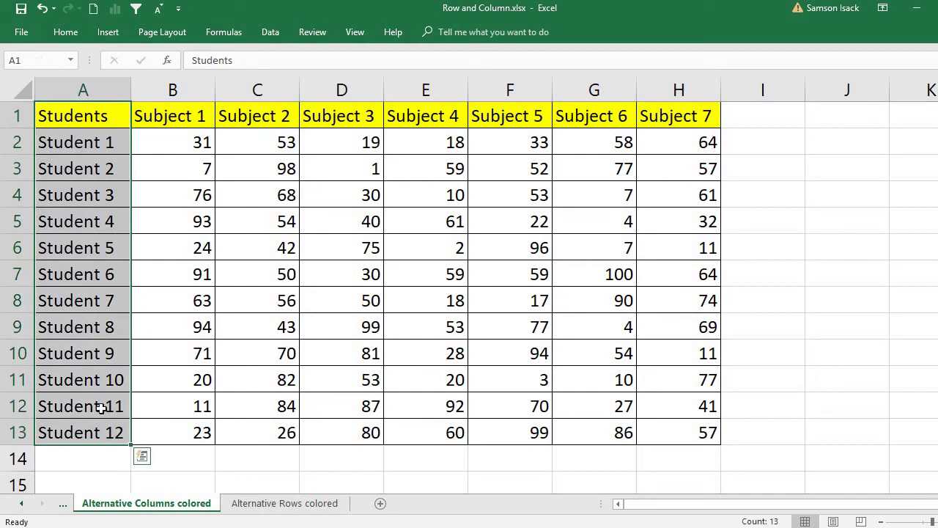
pyautogui.moveTo(276, 112); pyautogui.dragTo(277, 432)
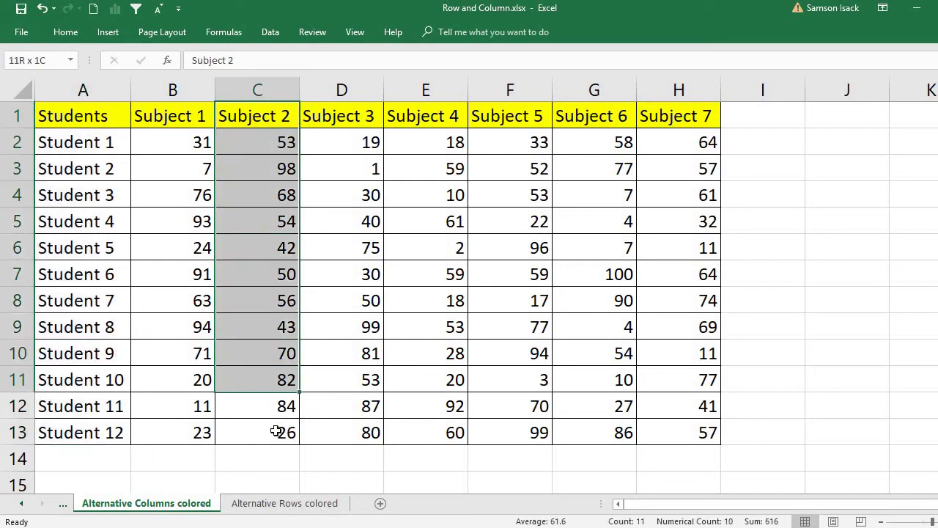
pyautogui.moveTo(430, 113)
pyautogui.mouseDown()
pyautogui.moveTo(468, 413)
pyautogui.moveTo(510, 433)
pyautogui.mouseUp()
pyautogui.click(456, 274)
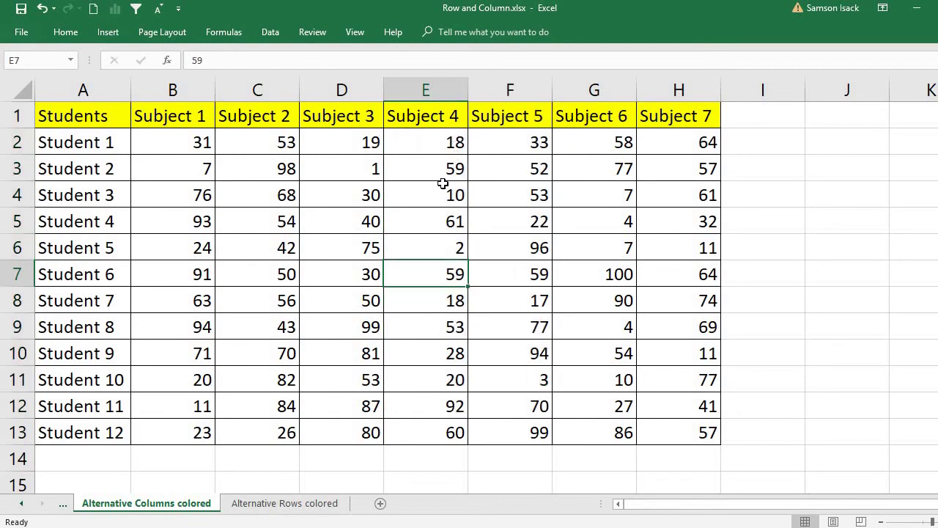
pyautogui.moveTo(443, 116); pyautogui.dragTo(444, 431)
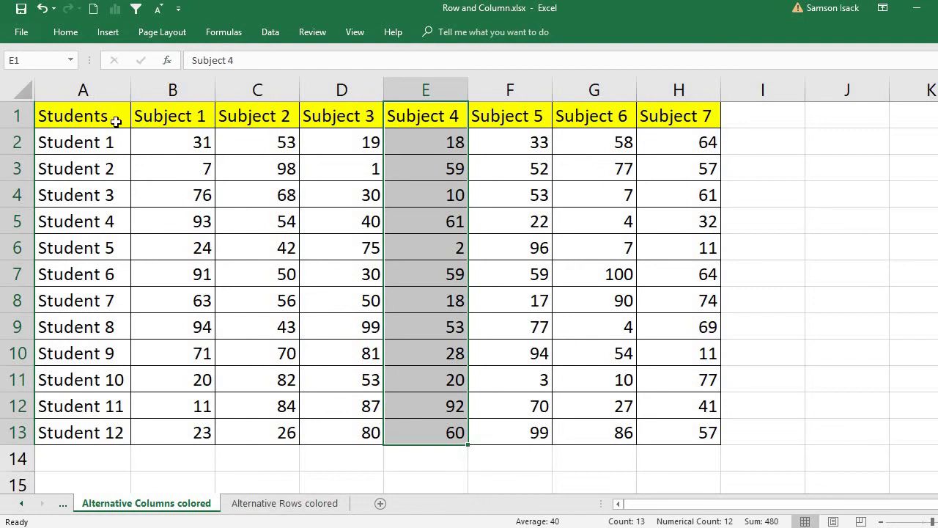
# - Enter =COLUMN() in cell A14 so it returns 1
pyautogui.click(78, 459)
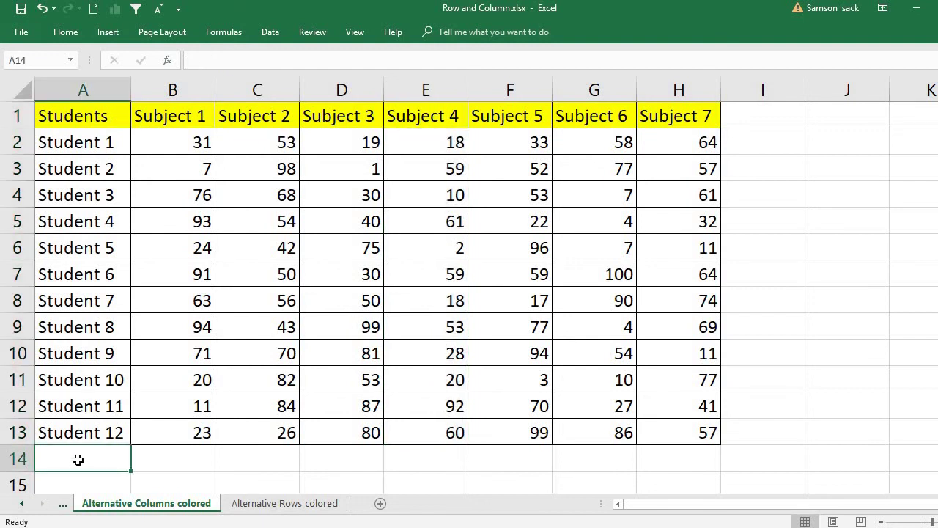
pyautogui.write('=')
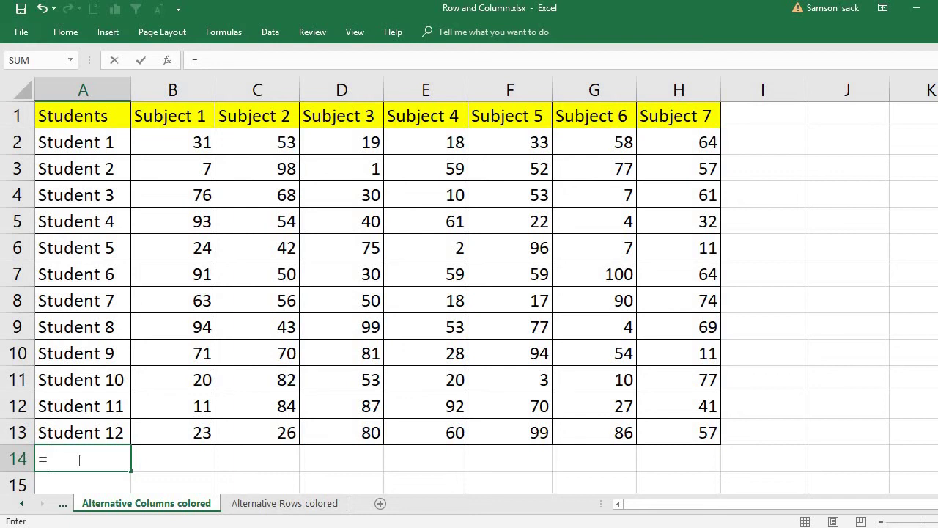
pyautogui.write('c')
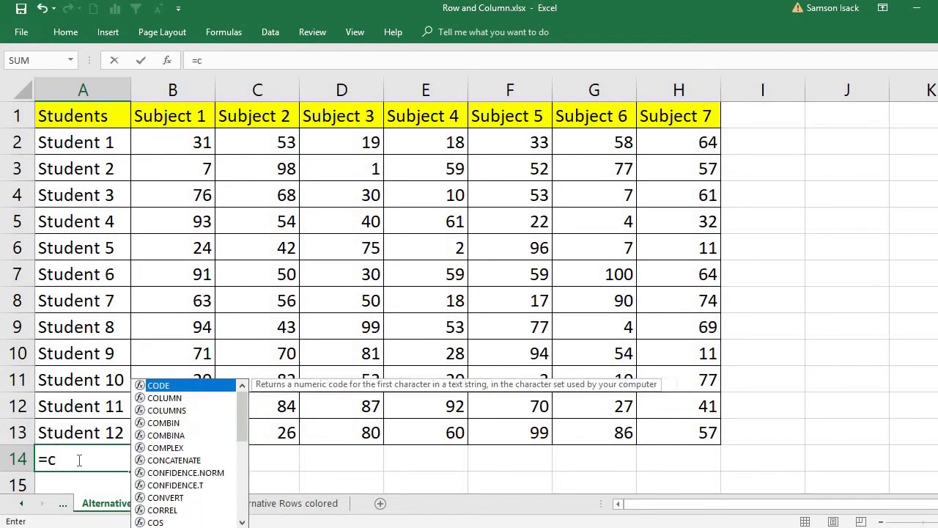
pyautogui.write('ol')
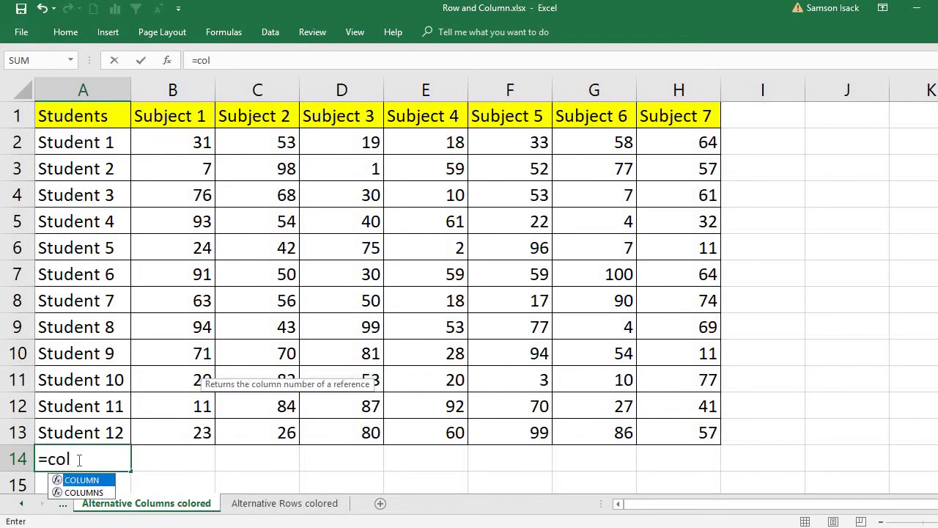
pyautogui.write('umn')
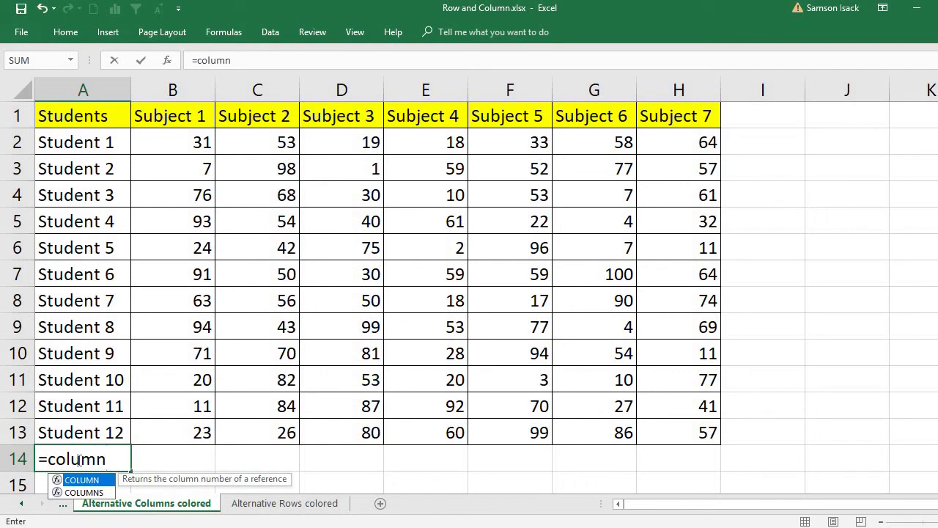
pyautogui.write('(')
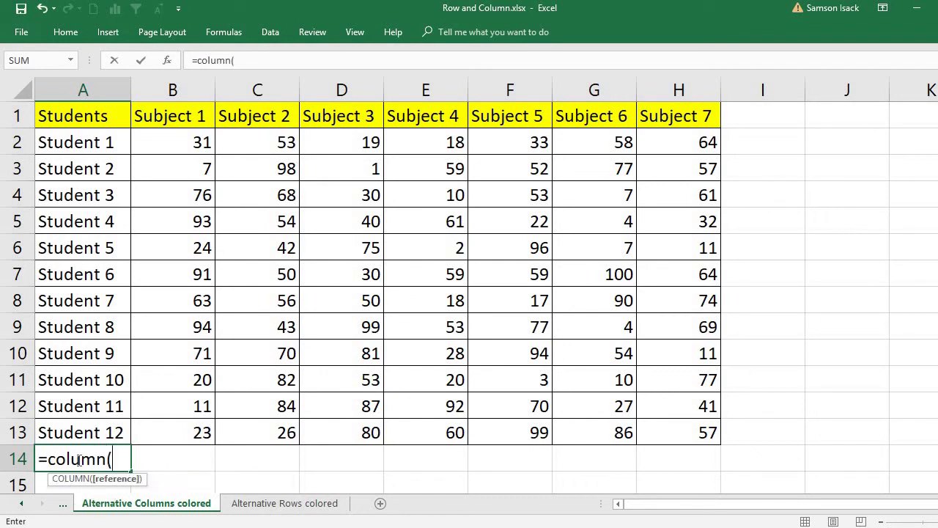
pyautogui.write(')')
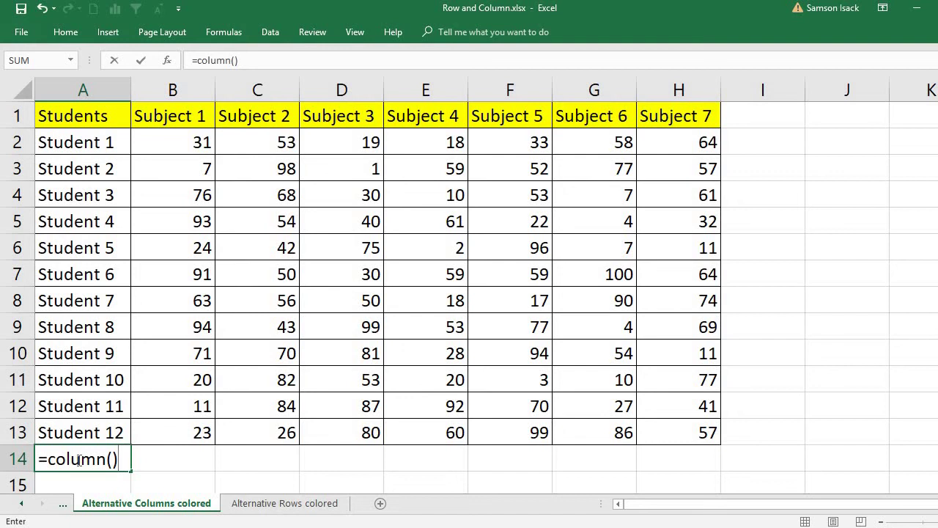
pyautogui.press('Return')
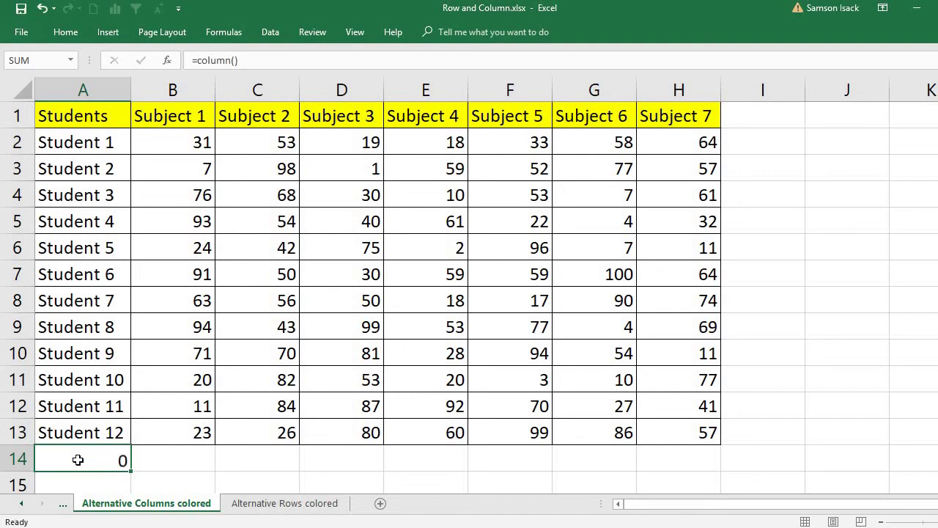
pyautogui.click(74, 423)
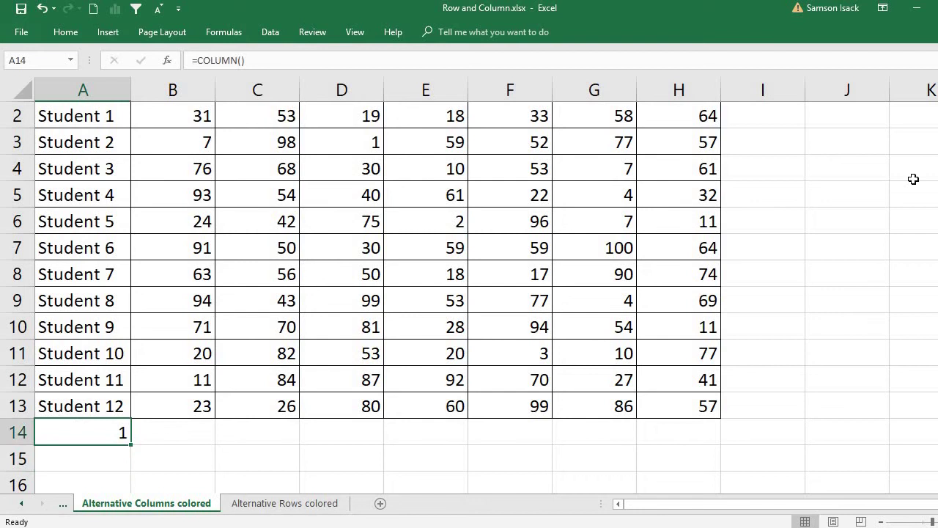
pyautogui.scroll(1, 220, 455)
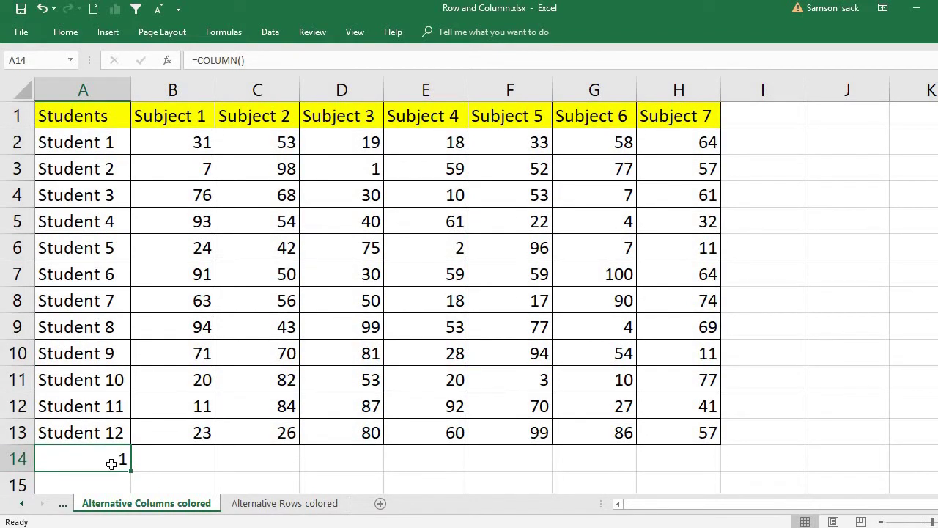
# - Copy A14's column-number formula across to D14
pyautogui.moveTo(131, 470)
pyautogui.mouseDown()
pyautogui.moveTo(338, 479)
pyautogui.moveTo(283, 463)
pyautogui.moveTo(449, 468)
pyautogui.moveTo(364, 469)
pyautogui.mouseUp()
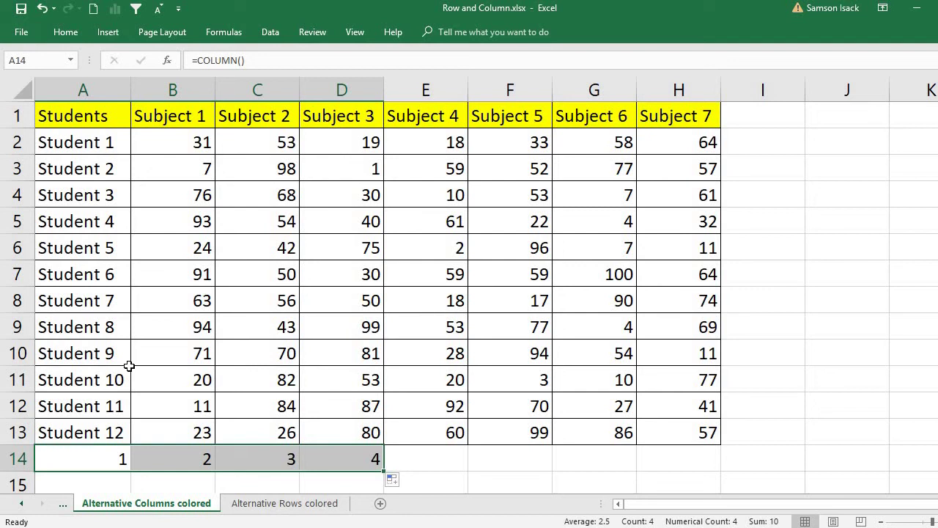
pyautogui.click(96, 453)
pyautogui.click(112, 140)
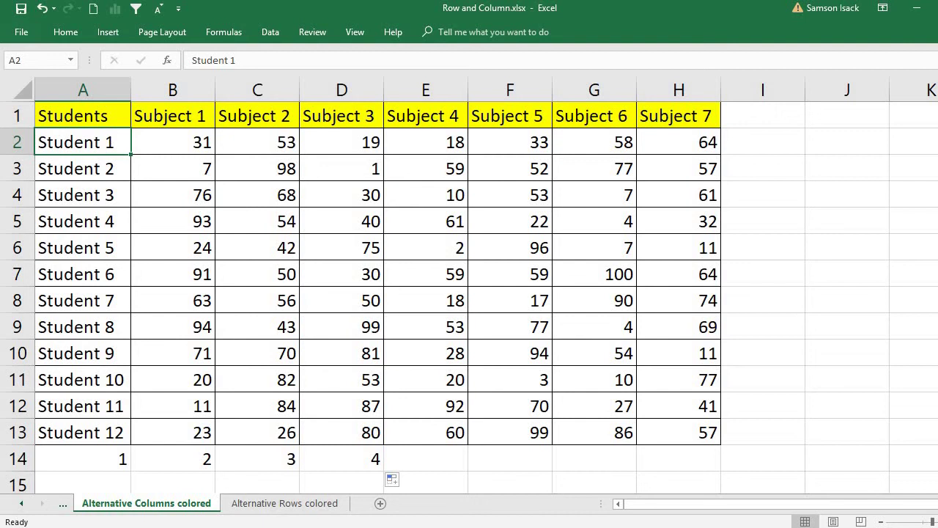
pyautogui.click(121, 463)
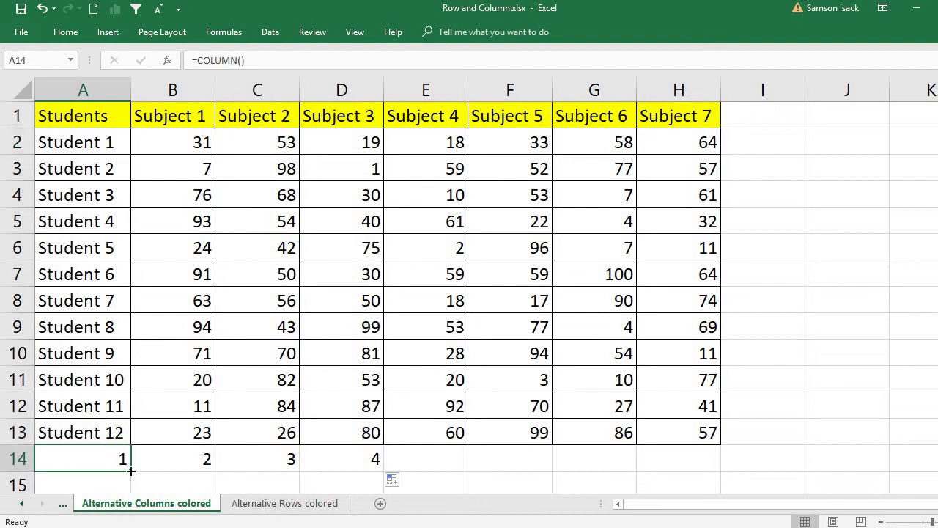
# - Fill =COLUMN() across A14:H14, then check the results in A14 and C14
pyautogui.moveTo(124, 467); pyautogui.dragTo(714, 465)
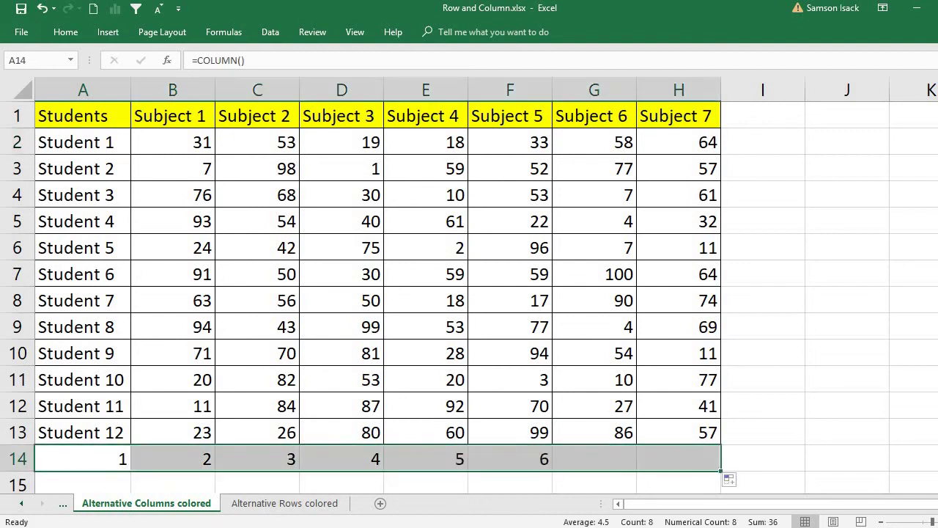
pyautogui.click(96, 464)
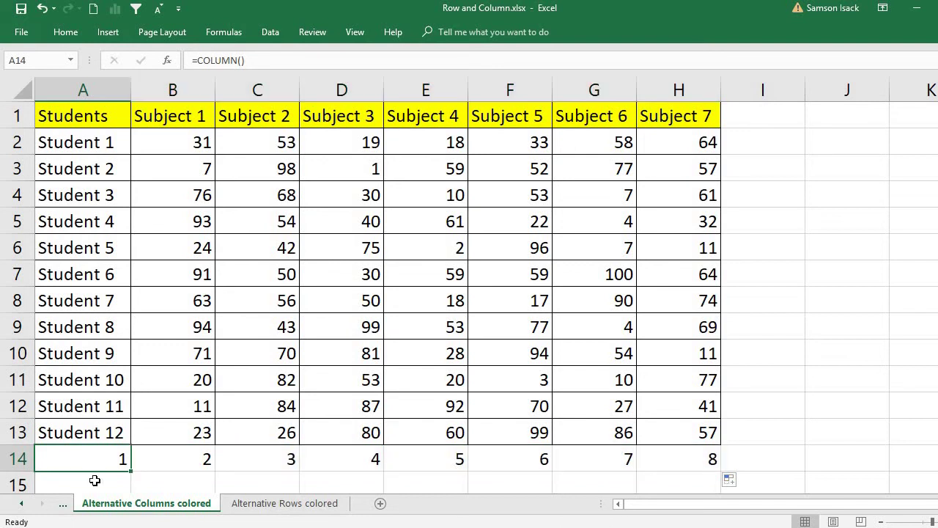
pyautogui.moveTo(115, 120); pyautogui.dragTo(110, 429)
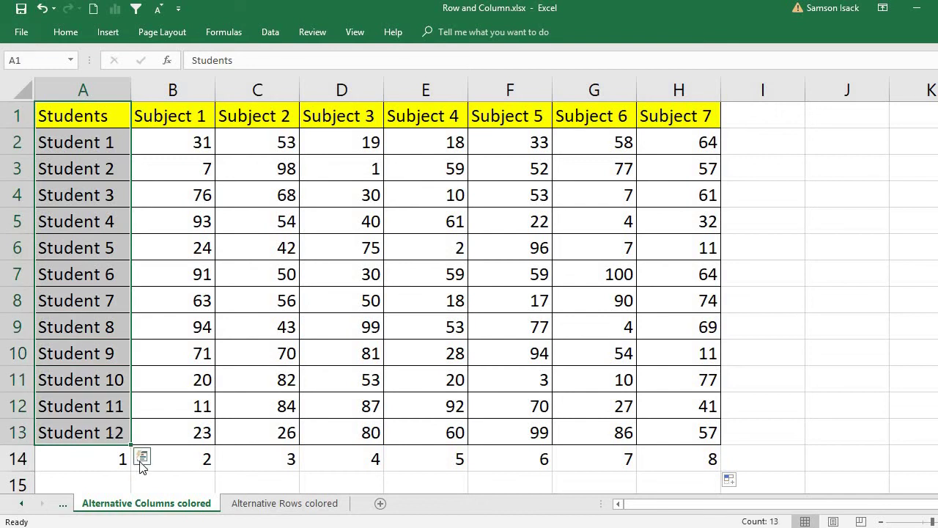
pyautogui.click(106, 462)
pyautogui.click(271, 463)
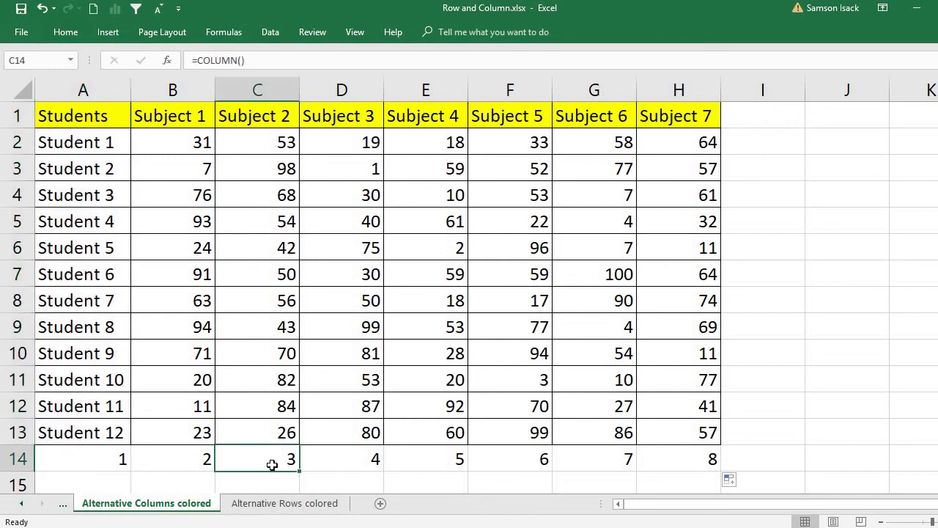
pyautogui.click(103, 467)
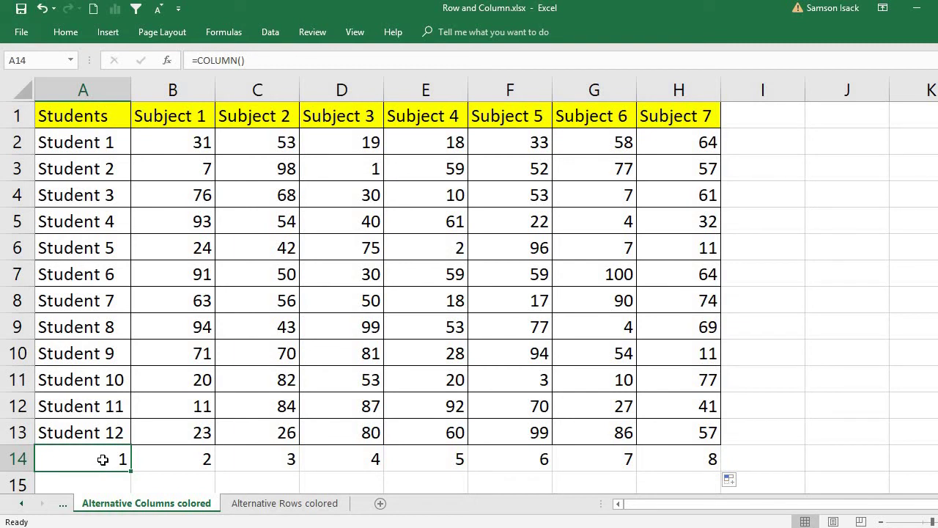
# - Wrap A14's formula as =ISODD(COLUMN()) so it shows TRUE
pyautogui.doubleClick(103, 462)
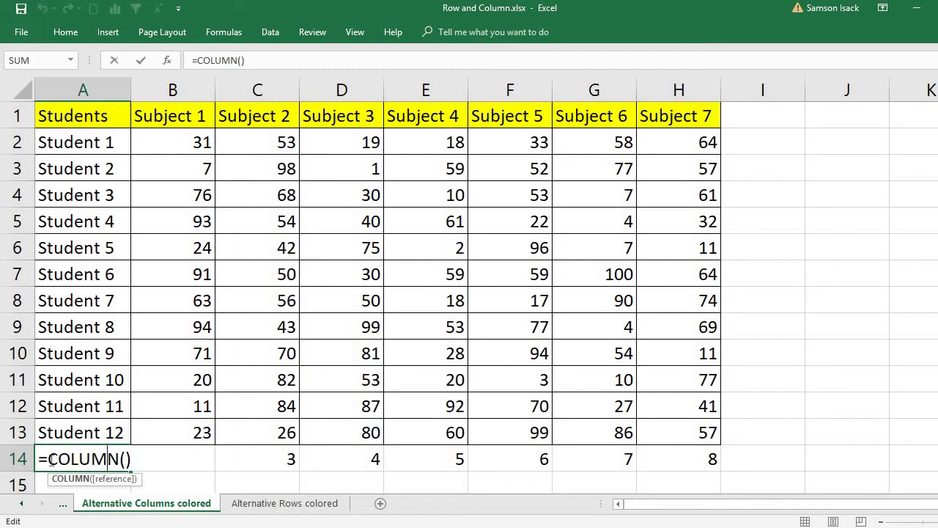
pyautogui.click(48, 460)
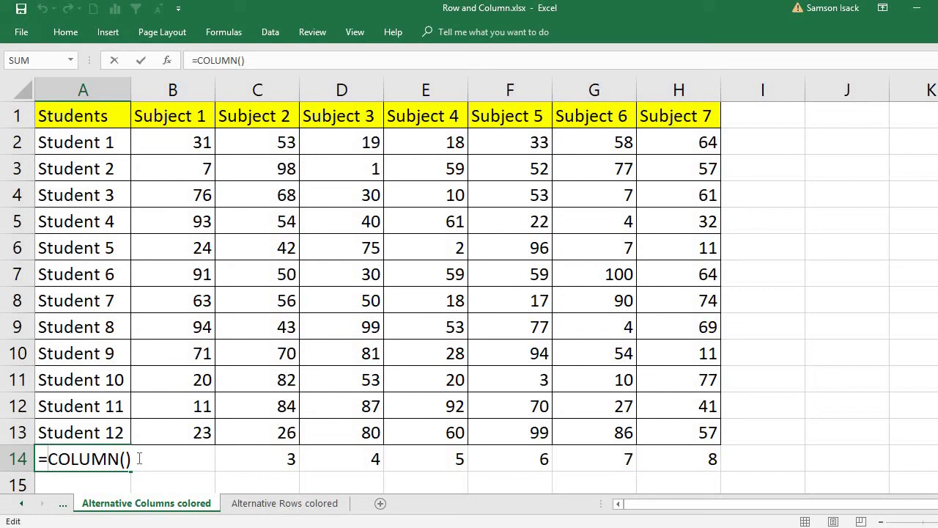
pyautogui.write('i')
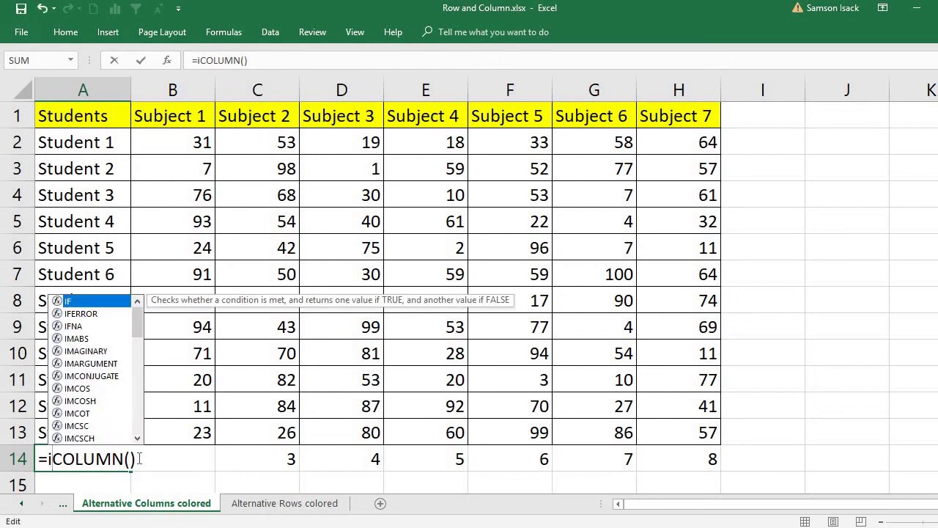
pyautogui.press('BackSpace')
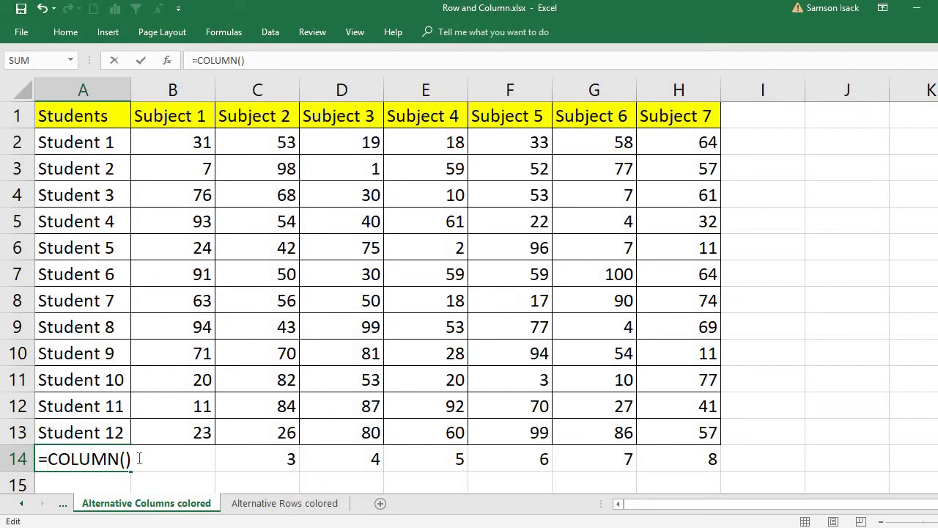
pyautogui.write('iso')
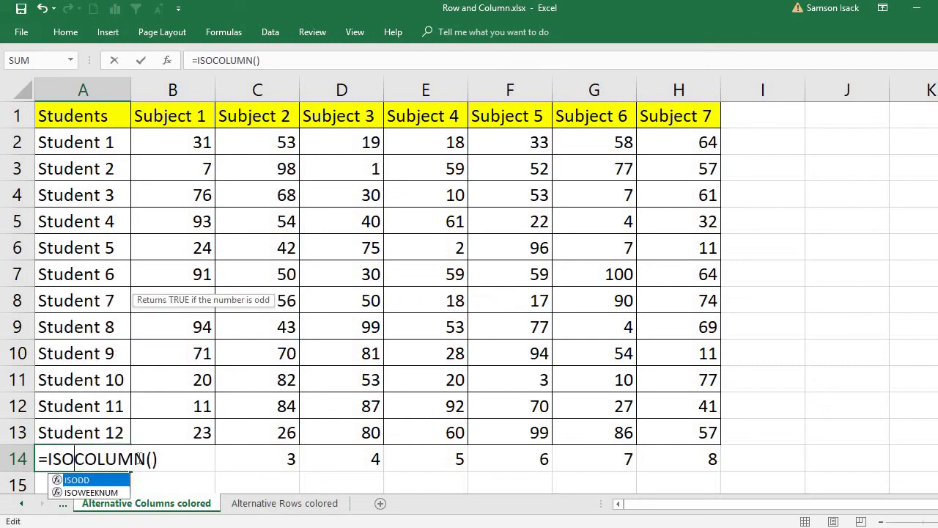
pyautogui.write('dd')
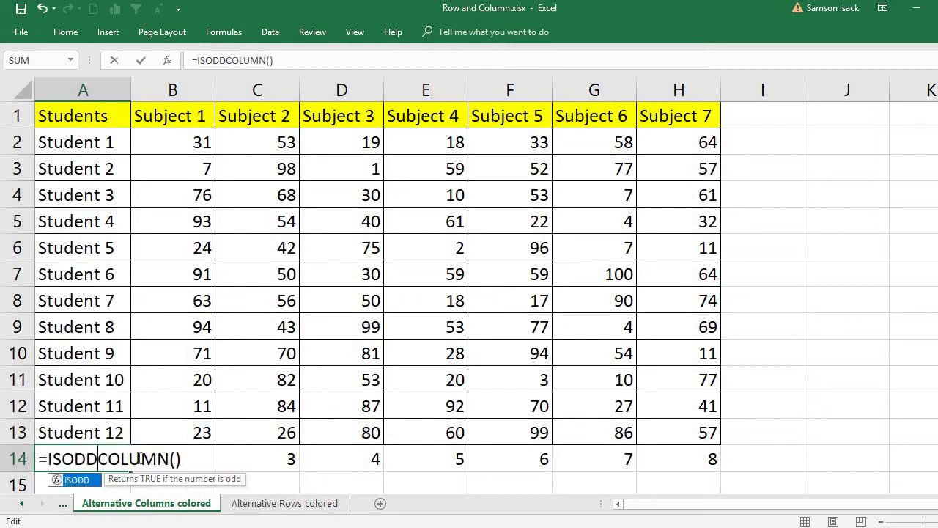
pyautogui.write('(')
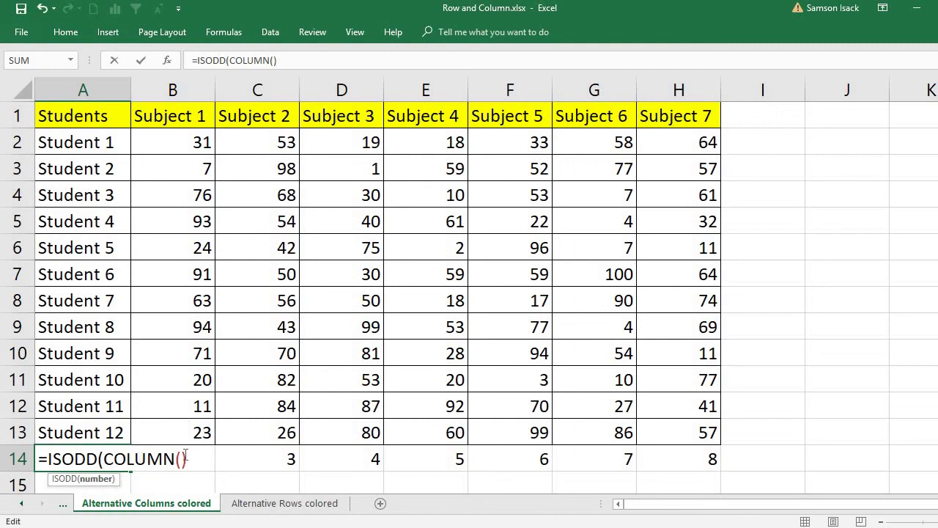
pyautogui.write(')')
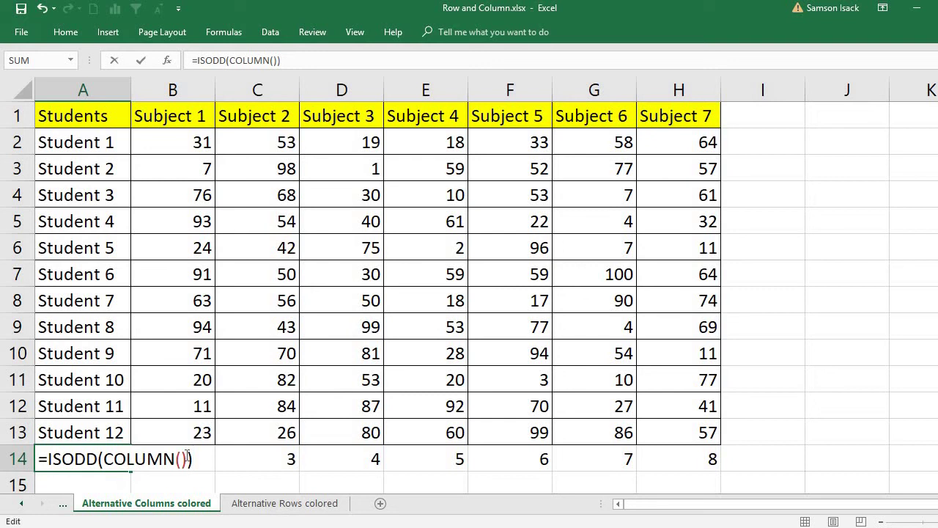
pyautogui.press('Return')
# - Fill =ISODD(COLUMN()) from A14 to H14 and check the results in B14, C14, E14 and G14
pyautogui.click(80, 432)
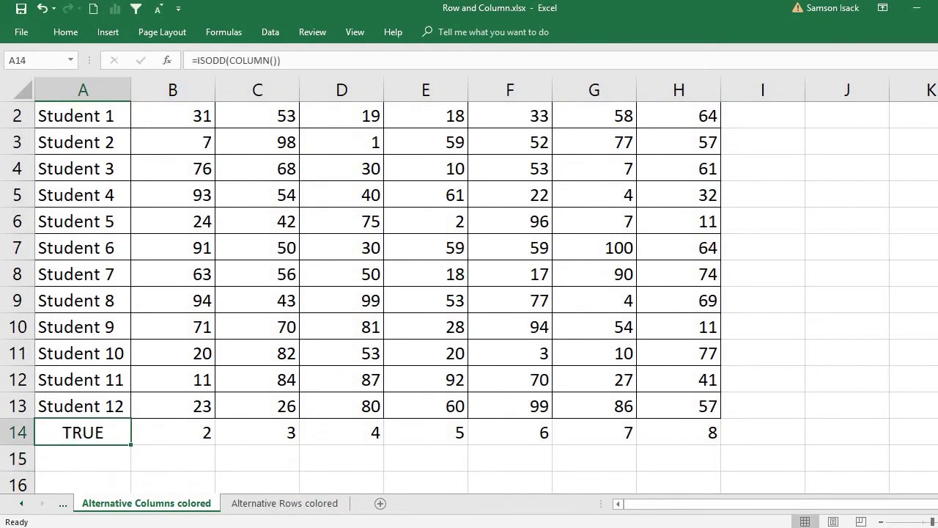
pyautogui.scroll(1, 367, 472)
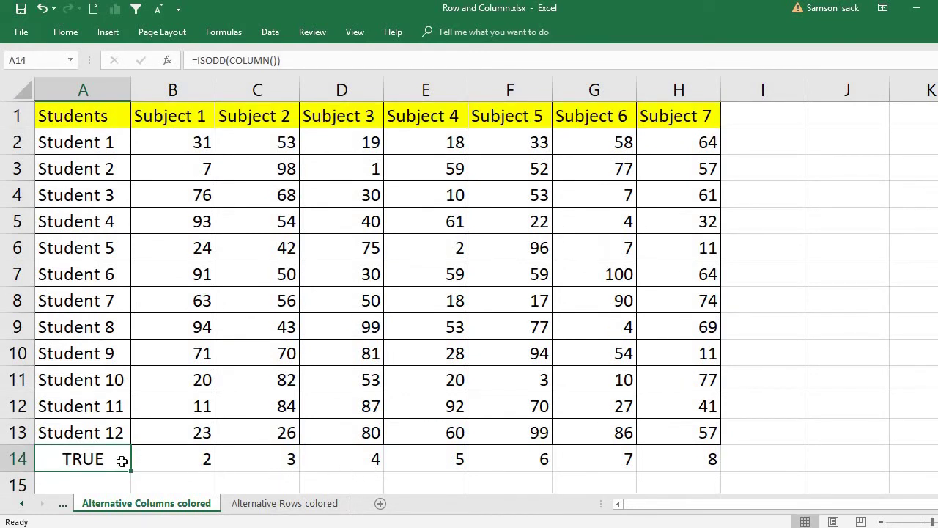
pyautogui.moveTo(135, 472); pyautogui.dragTo(700, 456)
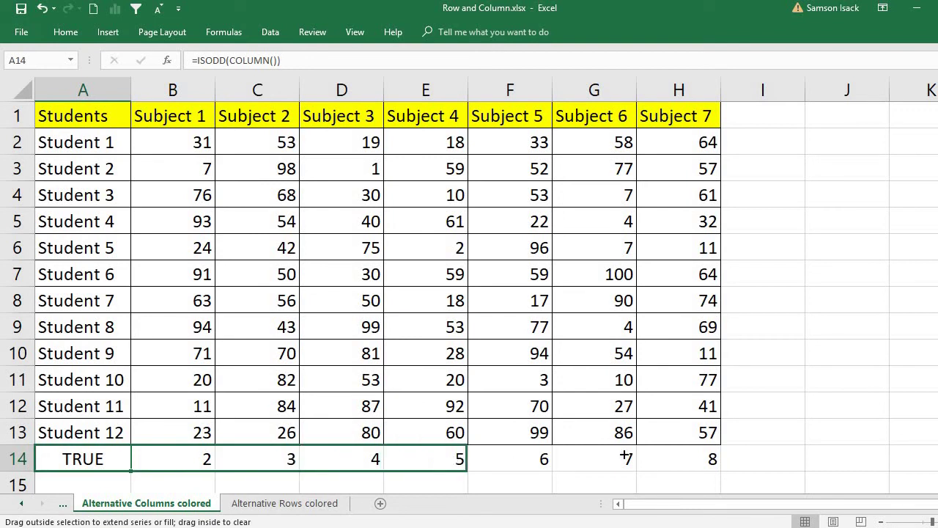
pyautogui.click(87, 463)
pyautogui.click(242, 455)
pyautogui.click(180, 462)
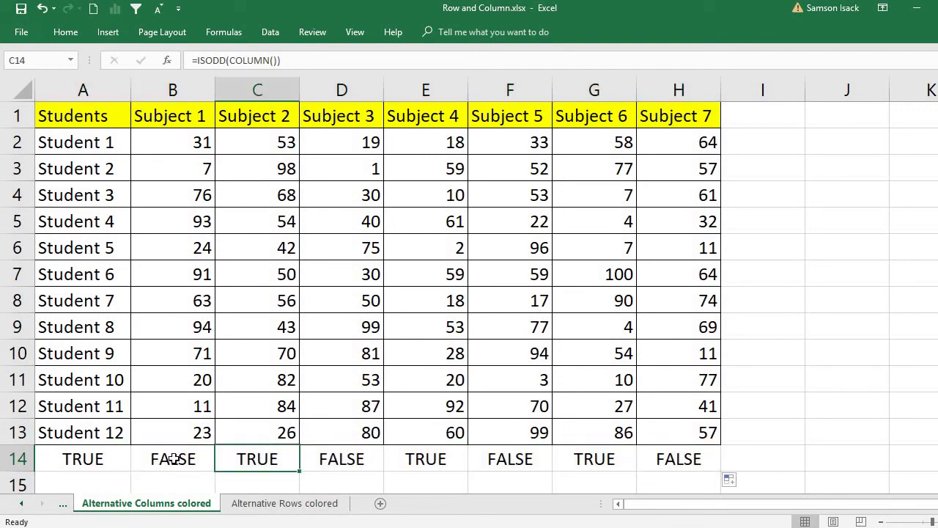
pyautogui.click(249, 459)
pyautogui.click(447, 462)
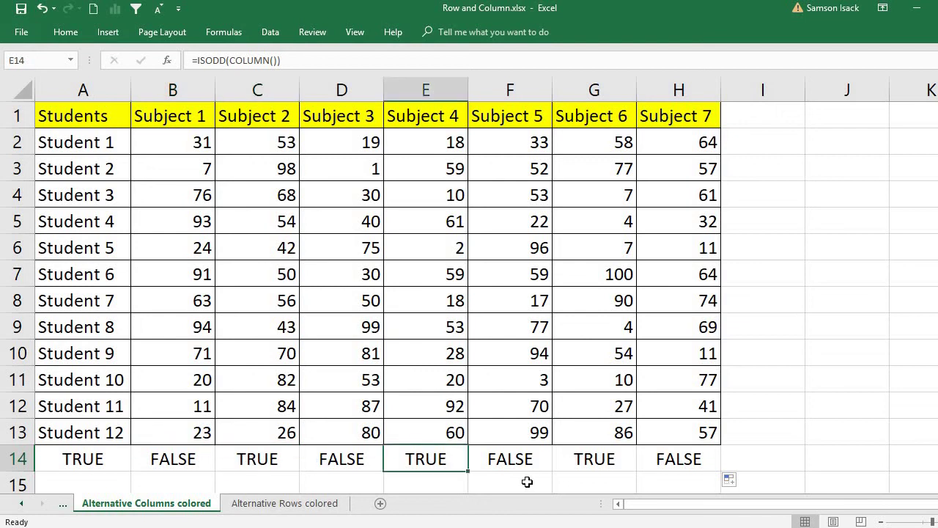
pyautogui.click(592, 461)
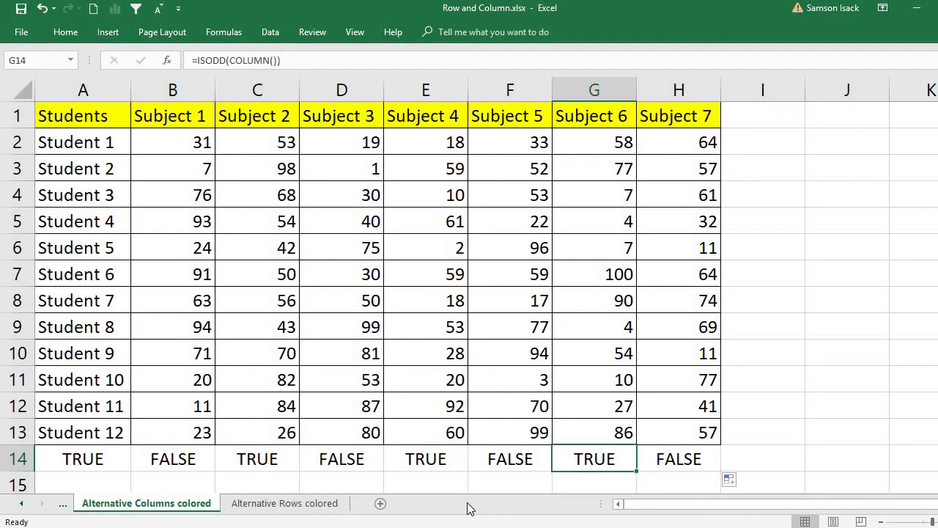
pyautogui.click(96, 462)
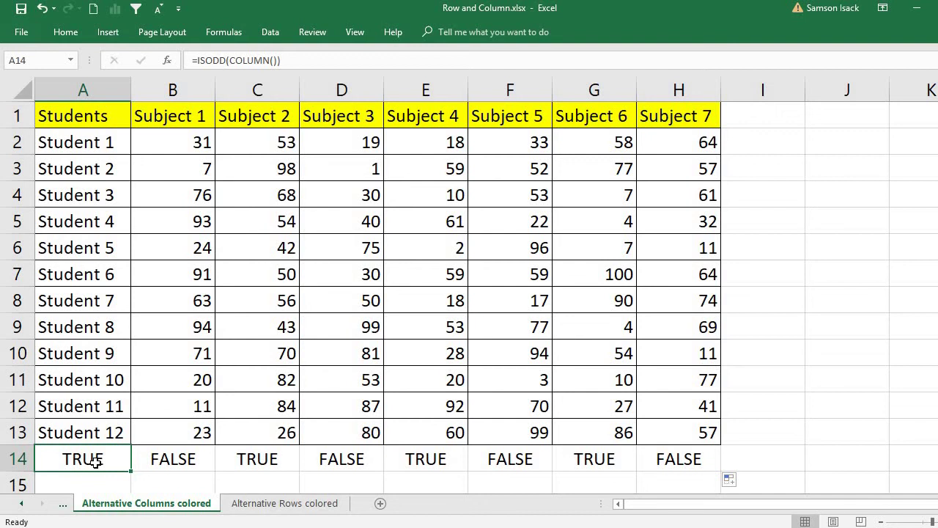
# - Review A14's ISODD formula and recommit it unchanged
pyautogui.doubleClick(96, 462)
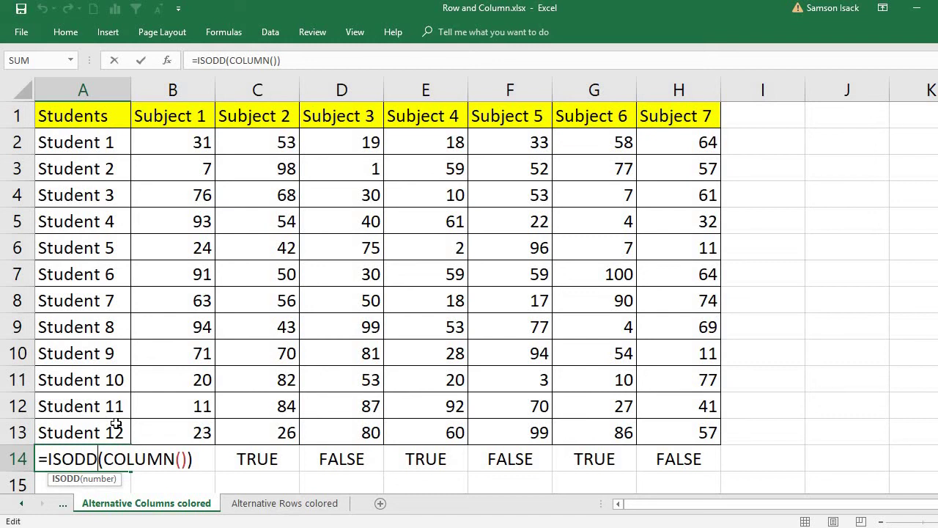
pyautogui.press('Return')
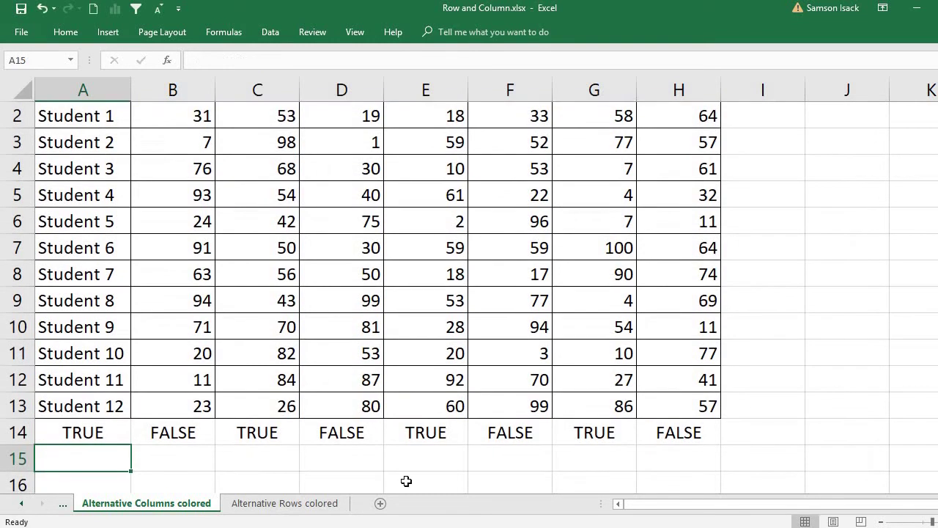
pyautogui.click(78, 435)
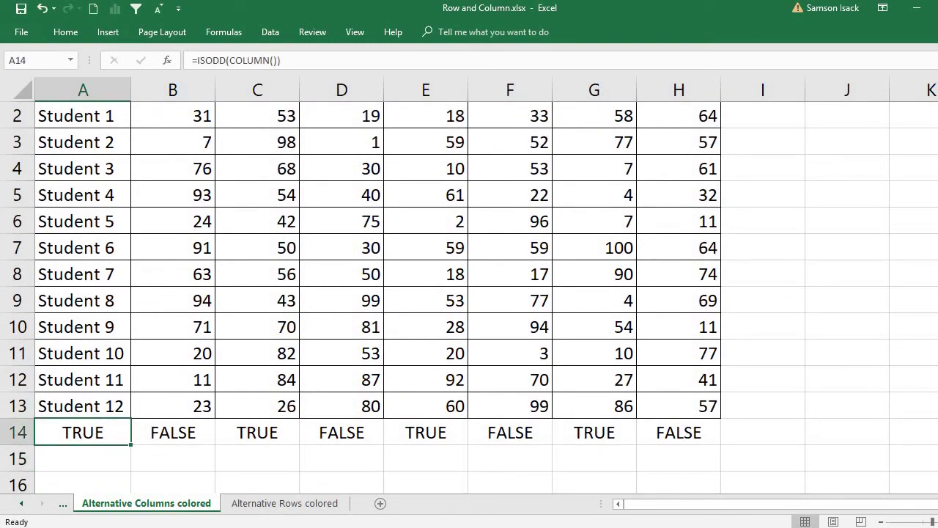
pyautogui.scroll(1, 444, 146)
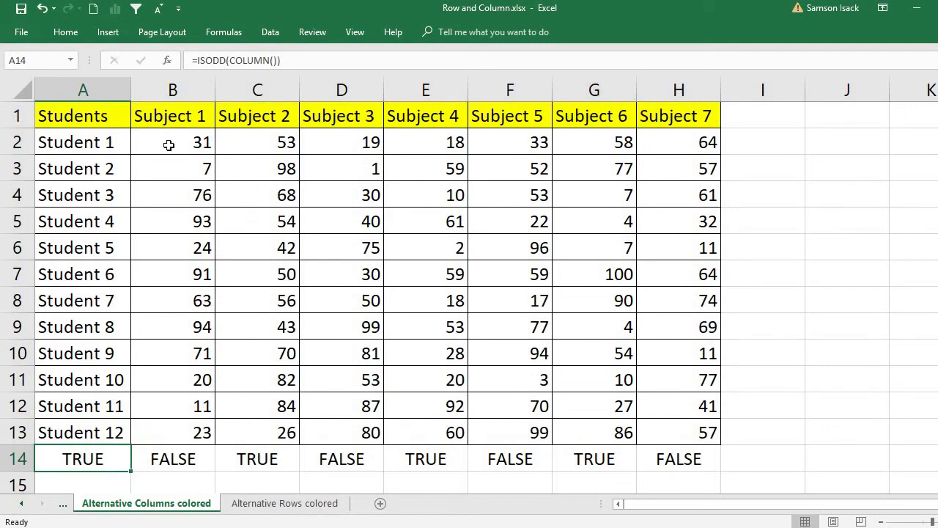
# - Select A2:H13 and begin a new 'Use a formula to determine which cells to format' rule
pyautogui.moveTo(69, 145); pyautogui.dragTo(659, 265)
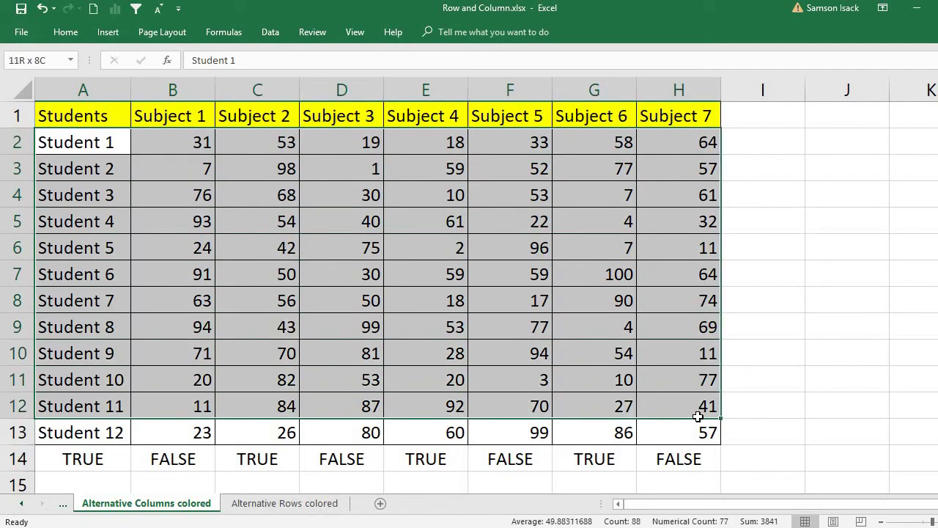
pyautogui.moveTo(659, 265); pyautogui.dragTo(696, 431)
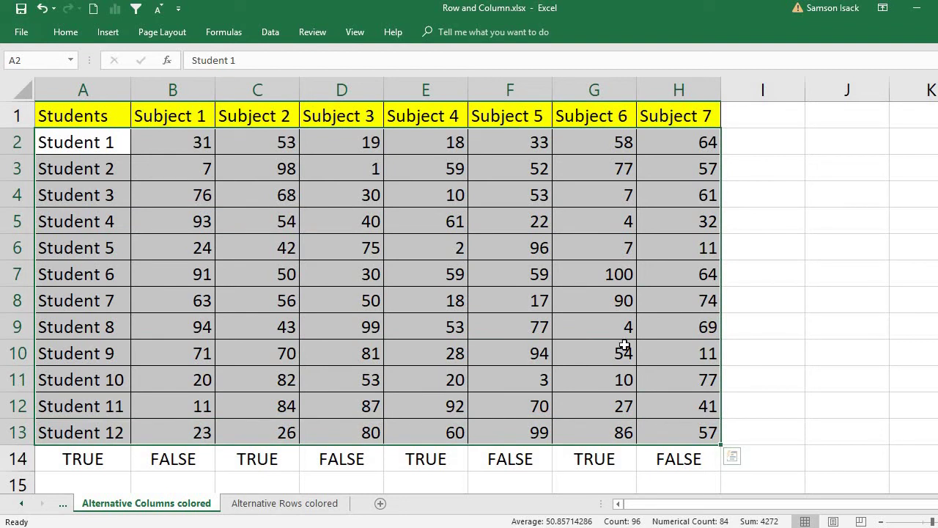
pyautogui.click(57, 35)
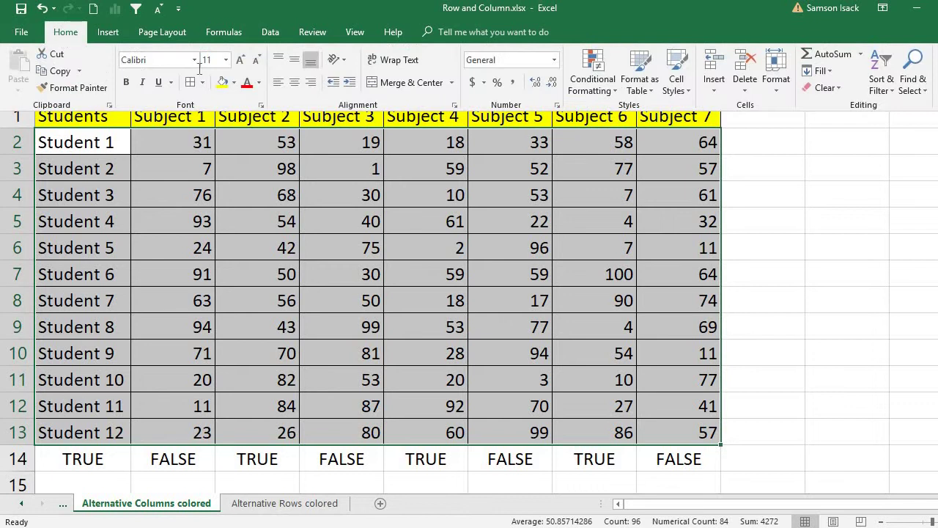
pyautogui.click(604, 78)
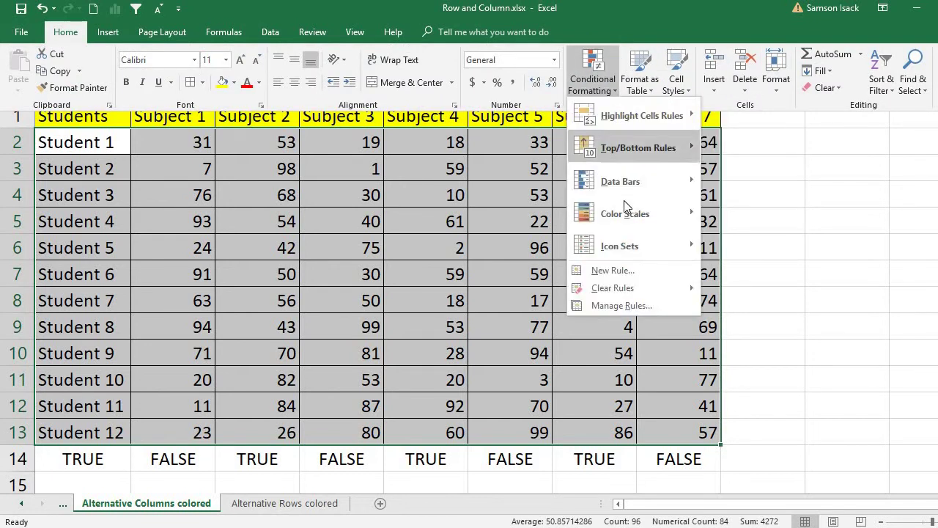
pyautogui.click(645, 271)
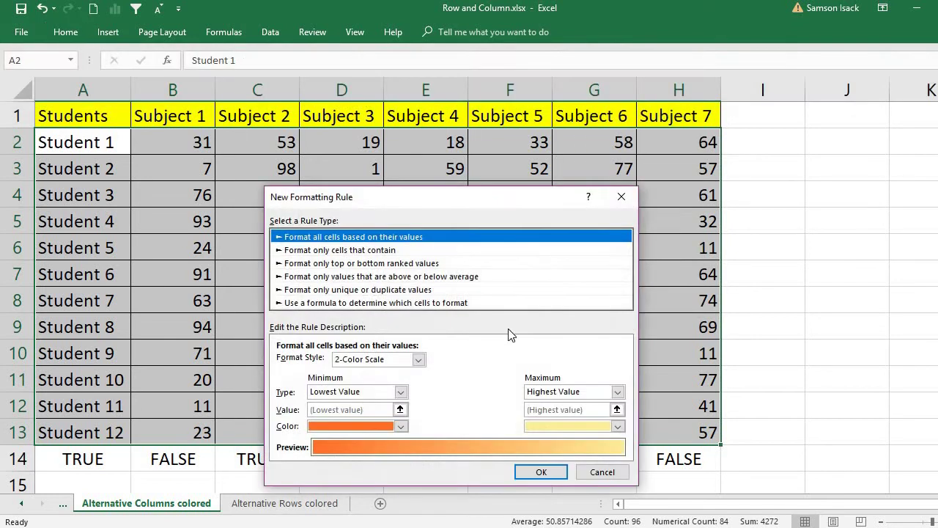
pyautogui.click(452, 305)
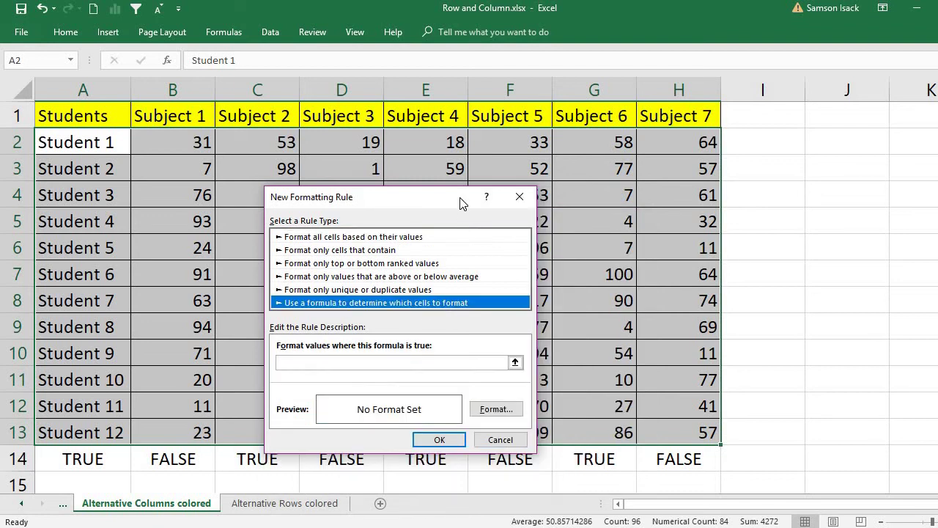
pyautogui.moveTo(442, 198); pyautogui.dragTo(450, 133)
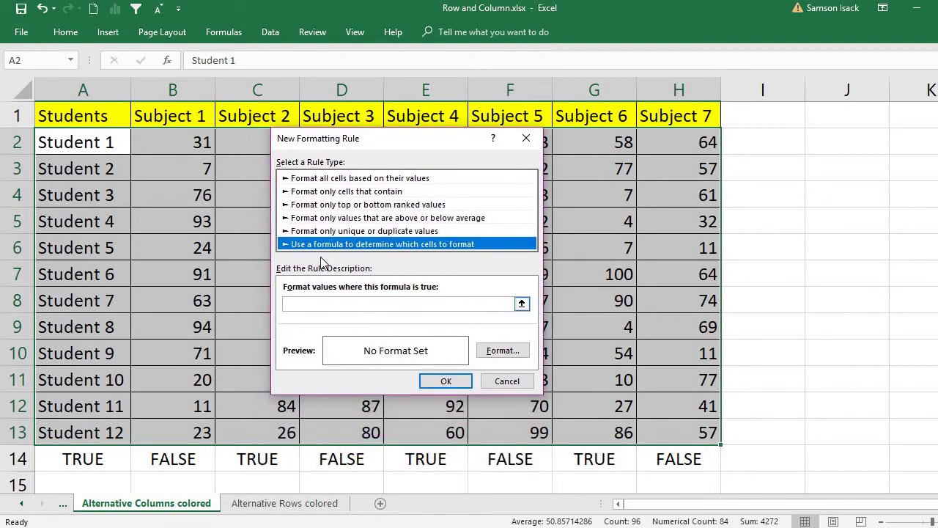
# - Enter =ISODD(COLUMN()) as the rule's condition formula
pyautogui.click(329, 305)
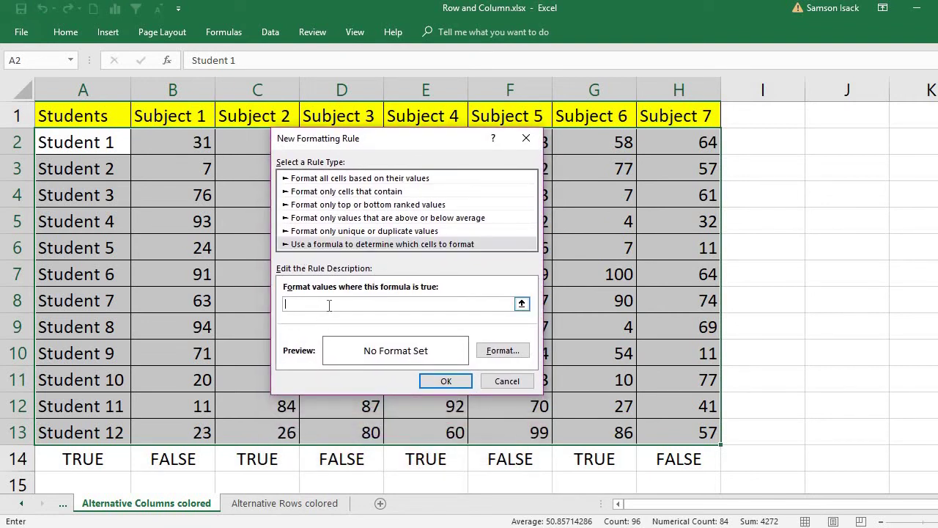
pyautogui.write('=')
pyautogui.write('COLUMN(')
pyautogui.click(295, 306)
pyautogui.write('ISO')
pyautogui.write('D')
pyautogui.write('(')
pyautogui.write(')')
# - Set the rule's format to a light blue fill
pyautogui.click(504, 351)
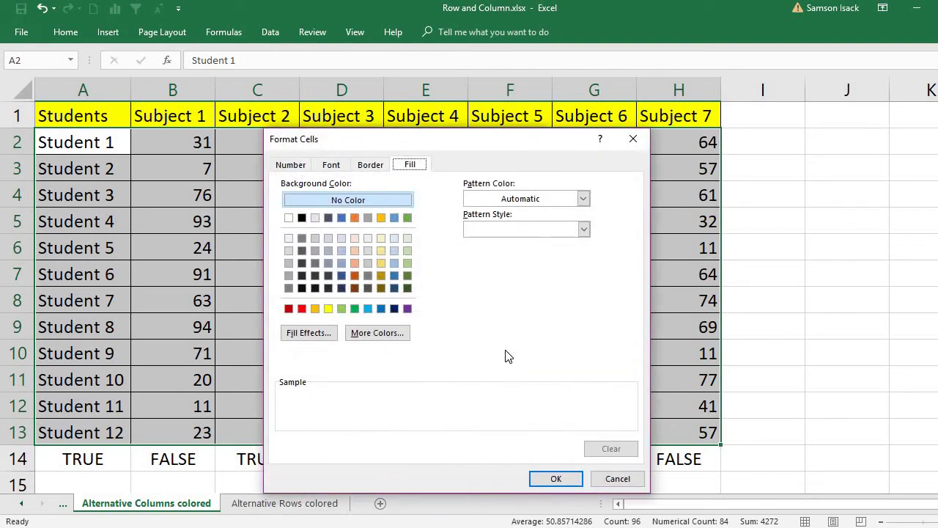
pyautogui.click(369, 311)
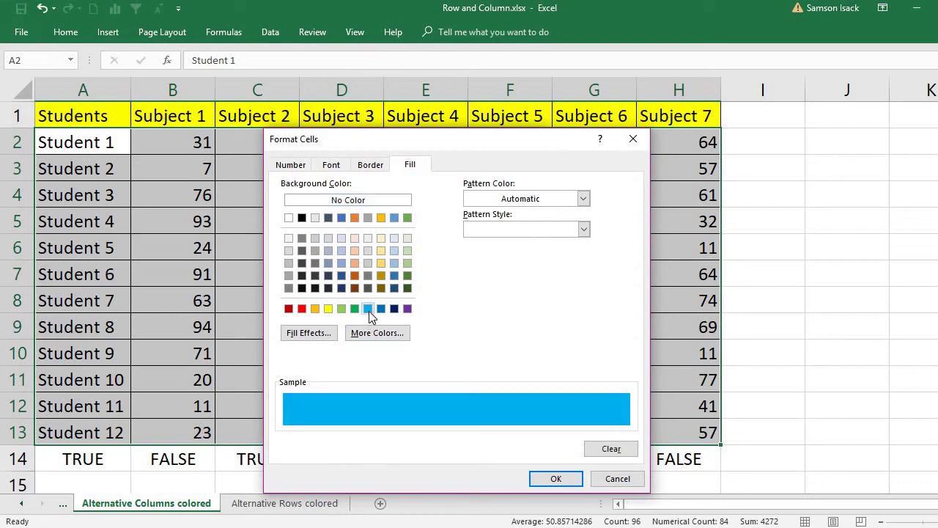
pyautogui.click(561, 477)
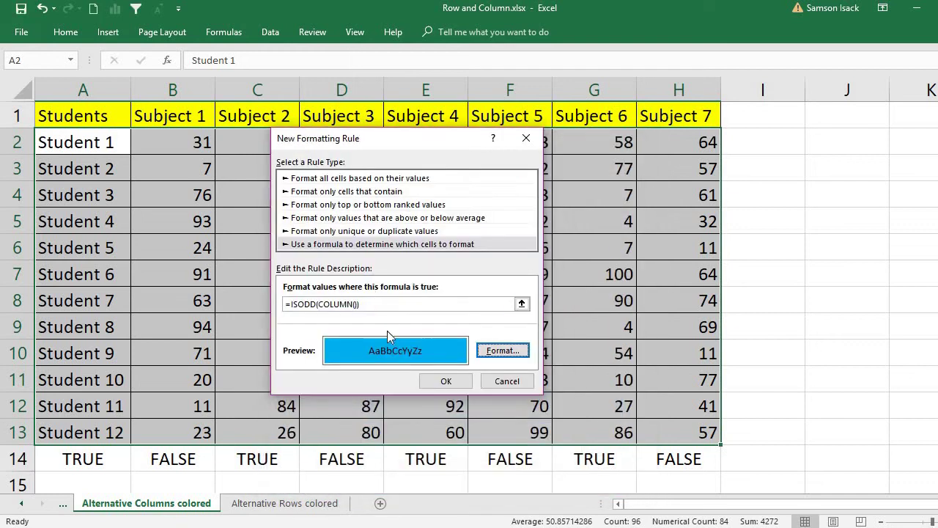
# - Browse the Font, Border and Number format tabs, then reconfirm the light blue fill
pyautogui.click(499, 352)
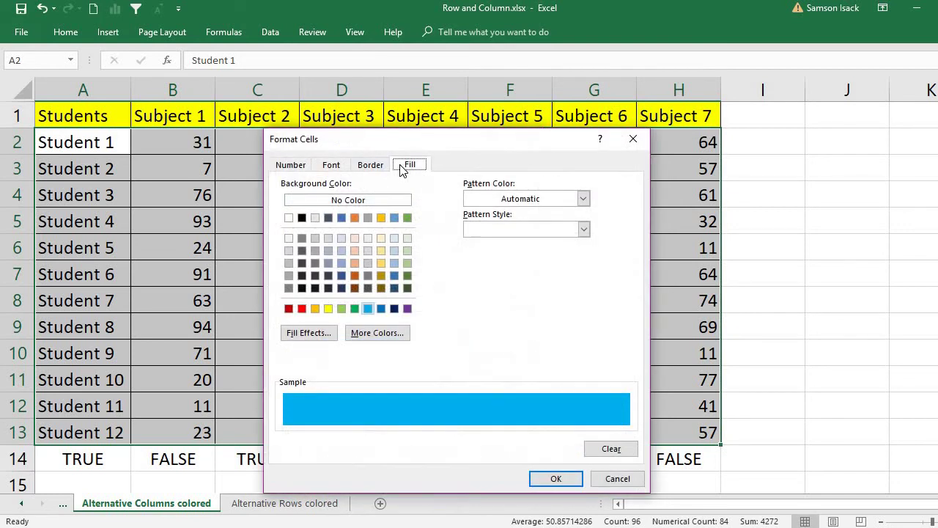
pyautogui.click(330, 166)
pyautogui.click(368, 165)
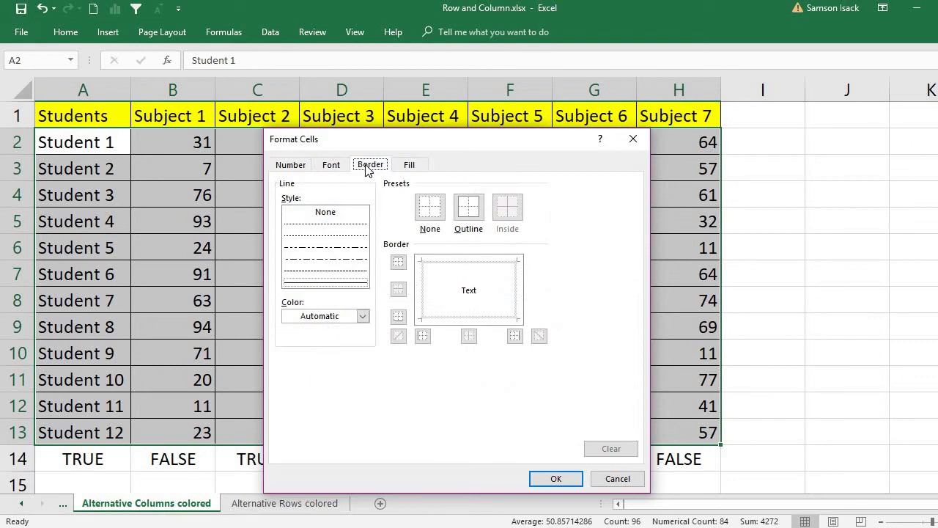
pyautogui.click(303, 172)
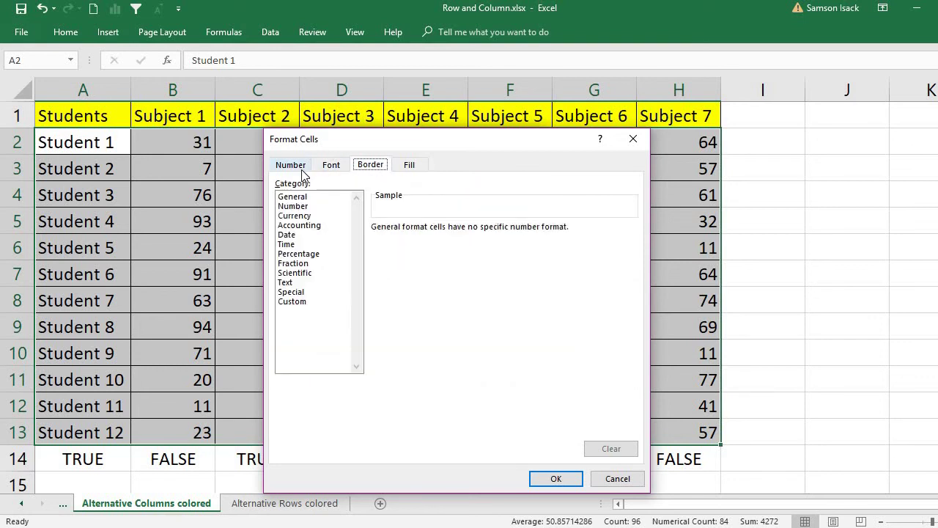
pyautogui.click(408, 167)
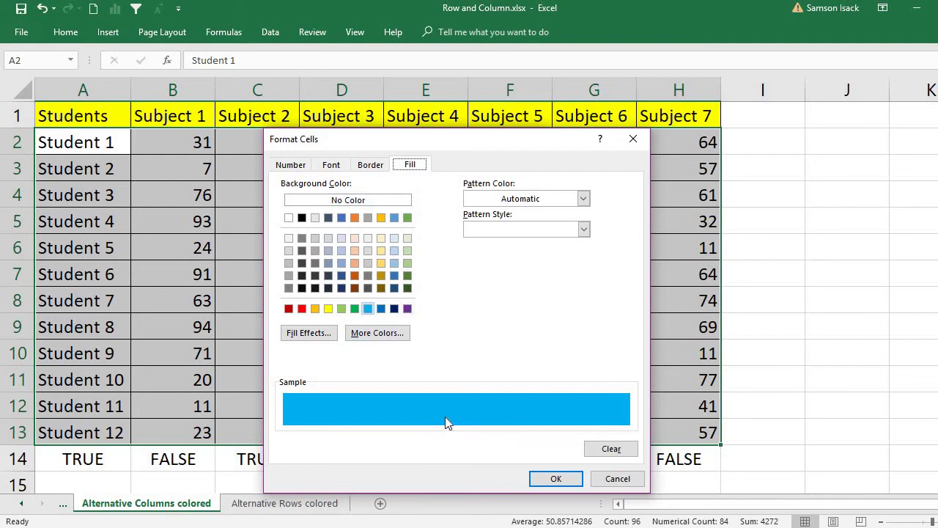
pyautogui.click(565, 481)
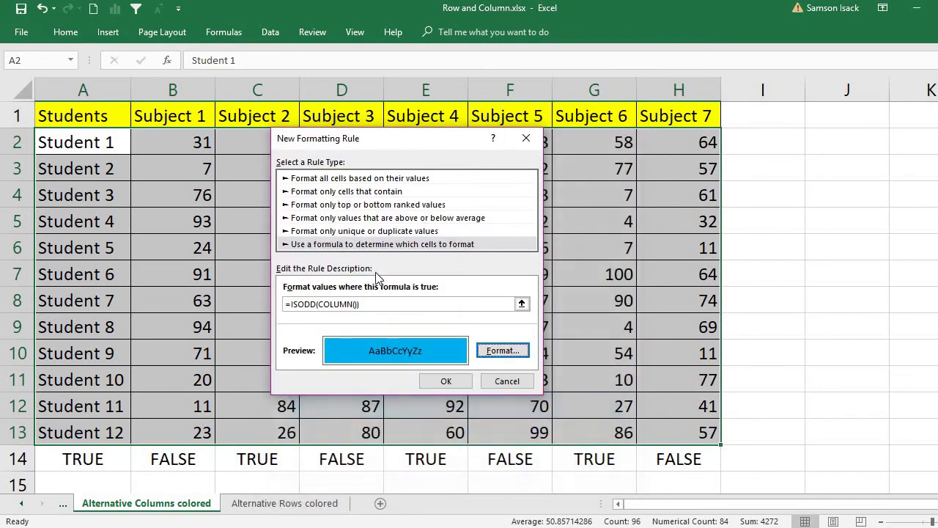
# - Apply the rule, then highlight the blue-shaded Students, Subject 2 and Subject 4 columns
pyautogui.click(444, 381)
pyautogui.click(98, 198)
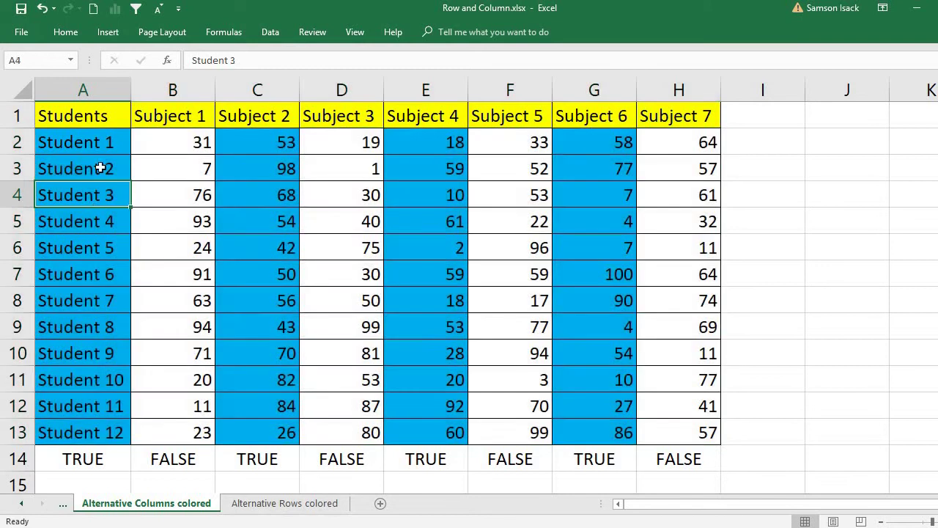
pyautogui.moveTo(107, 144); pyautogui.dragTo(113, 411)
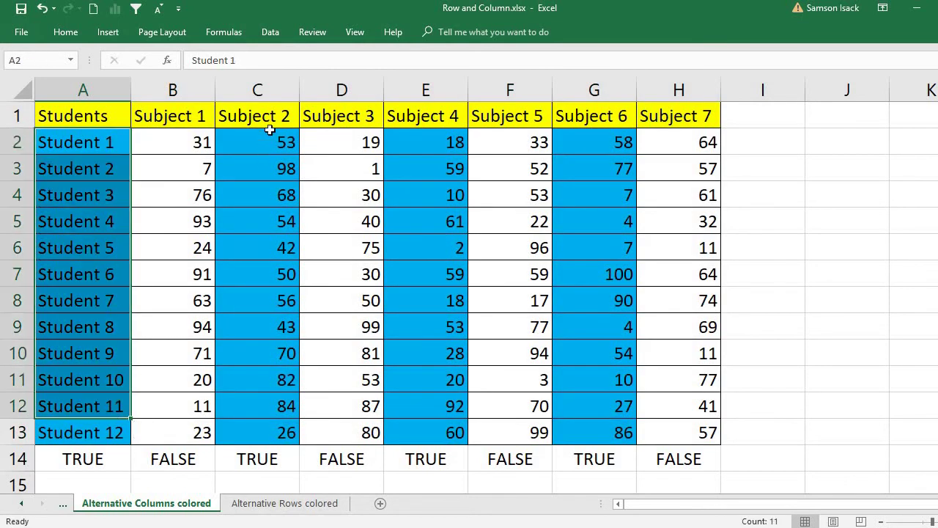
pyautogui.moveTo(268, 141); pyautogui.dragTo(267, 454)
pyautogui.moveTo(454, 140); pyautogui.dragTo(371, 489)
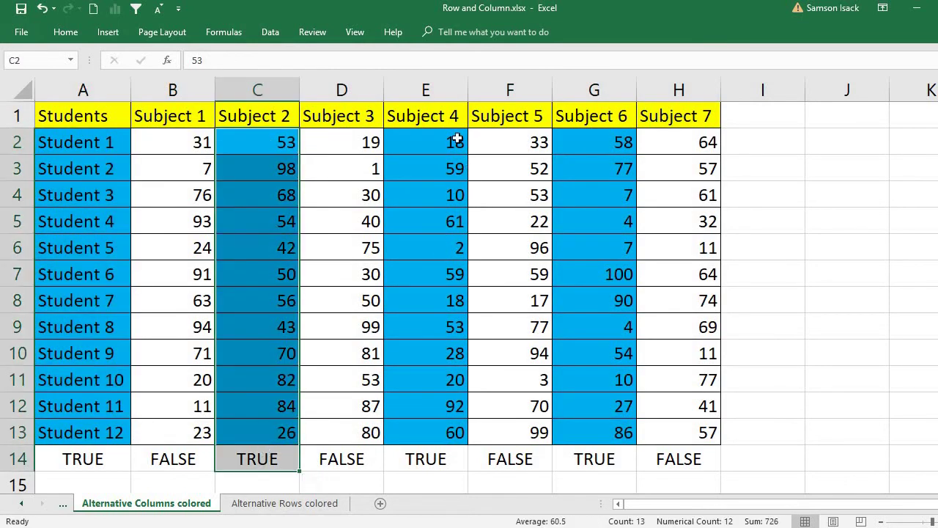
# - Check A14's ISODD formula, the unshaded Subject 1 column, and B14's result
pyautogui.click(93, 469)
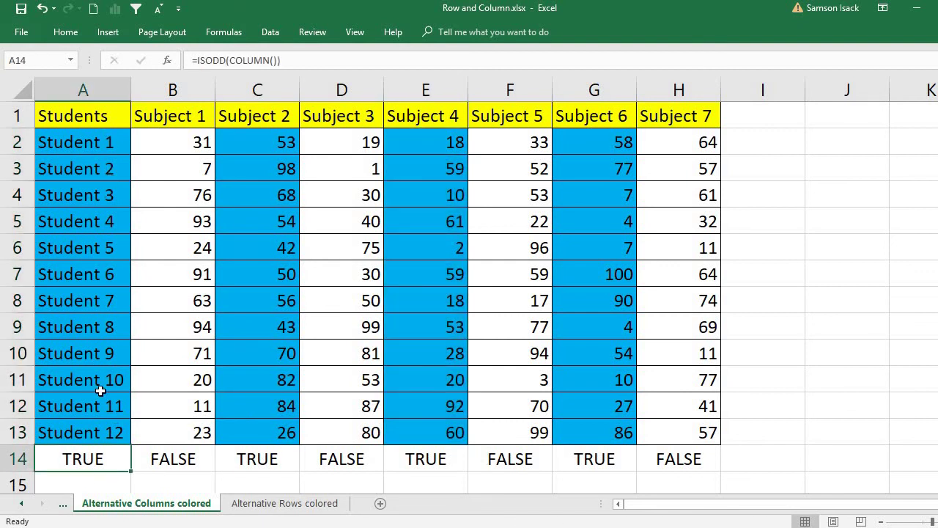
pyautogui.moveTo(186, 139); pyautogui.dragTo(169, 436)
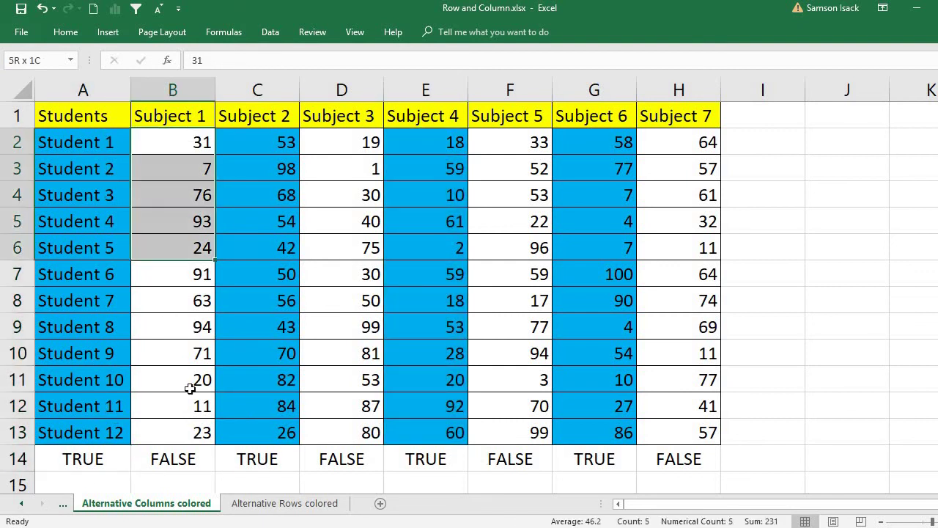
pyautogui.click(167, 459)
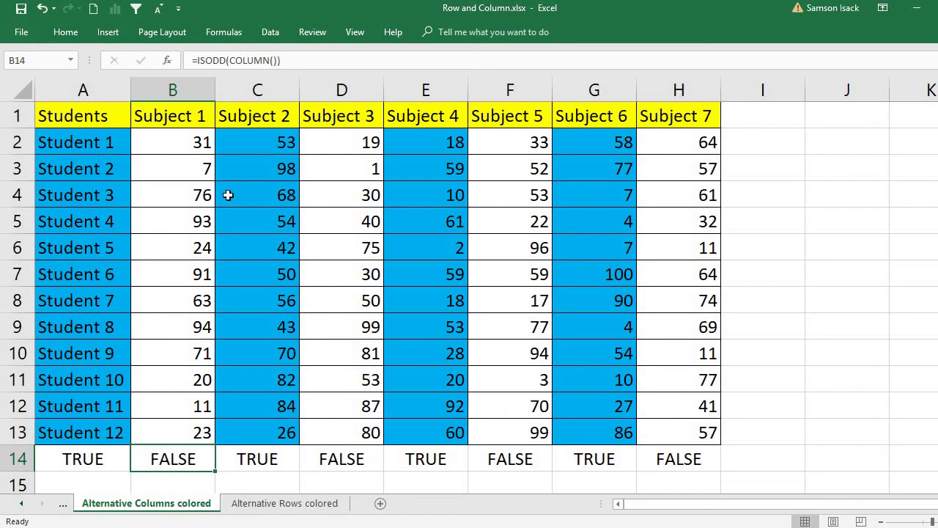
pyautogui.click(91, 115)
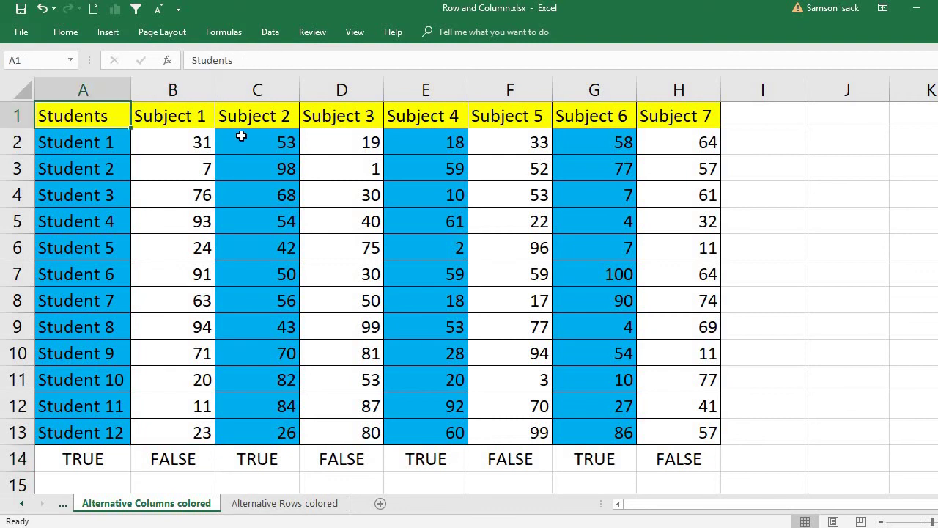